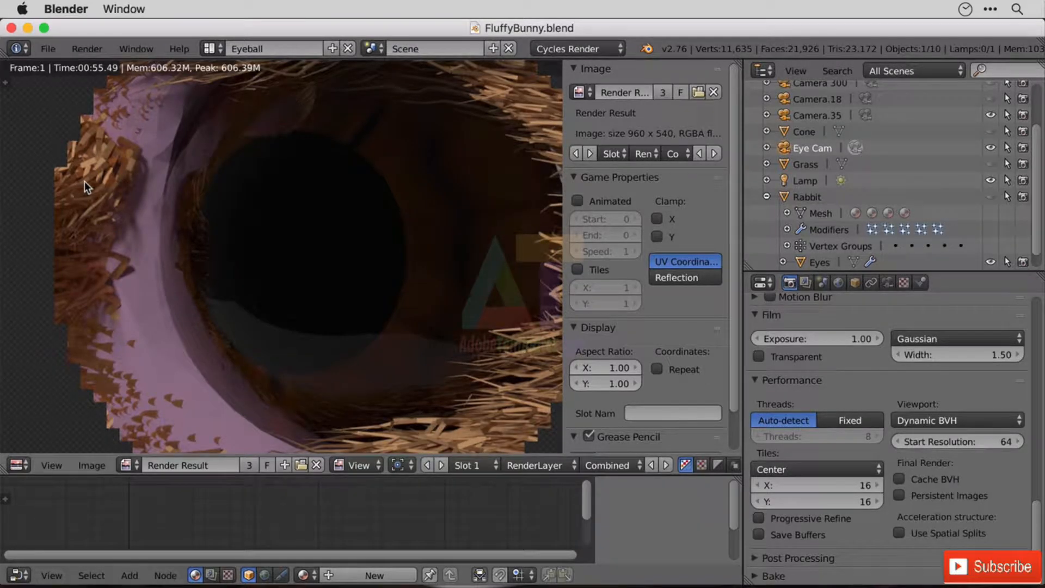
Start a new scene by reloading the start-up file.
click(54, 47)
click(118, 171)
click(50, 48)
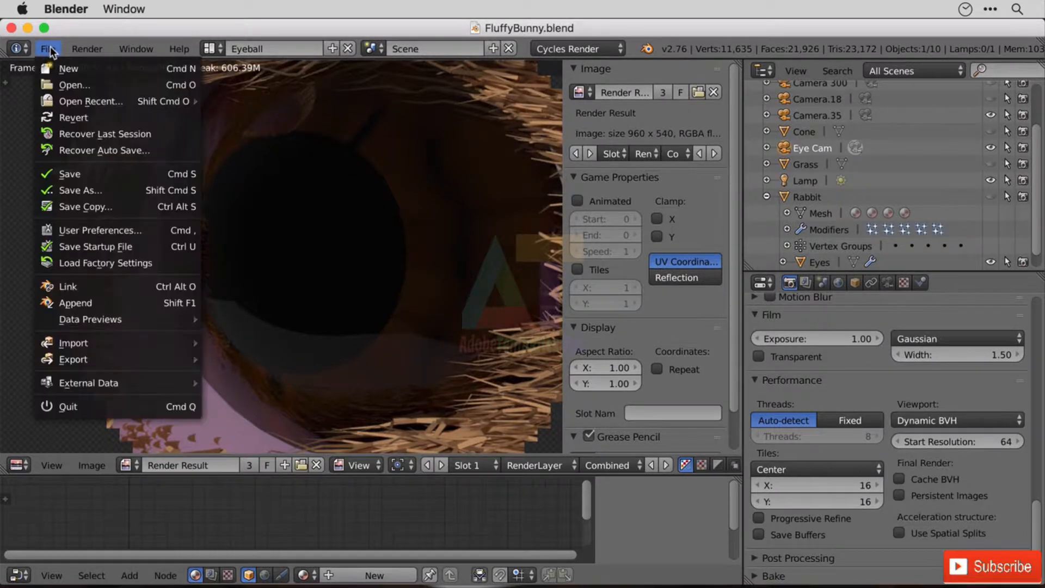
click(55, 68)
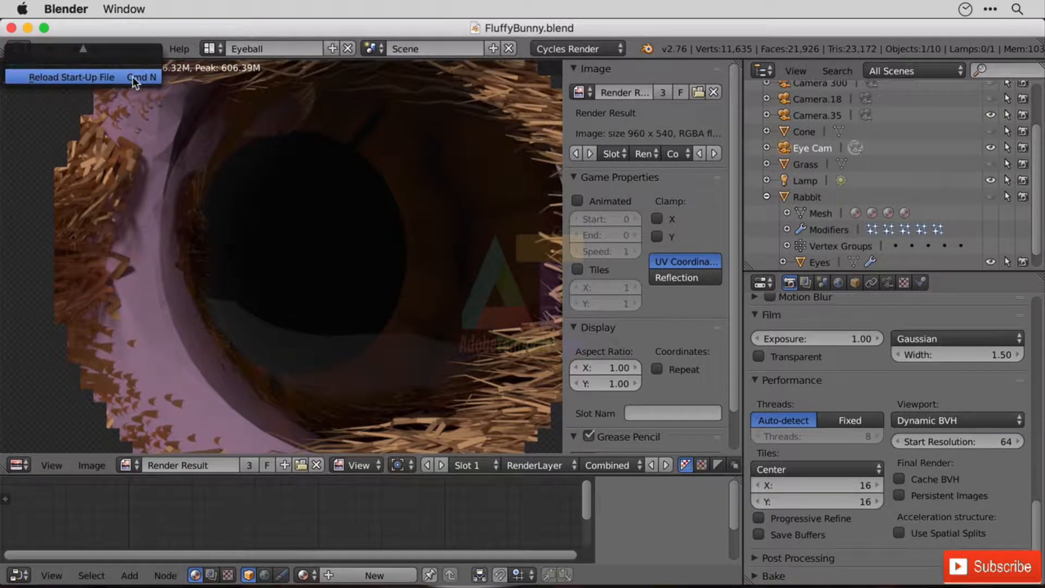
click(134, 77)
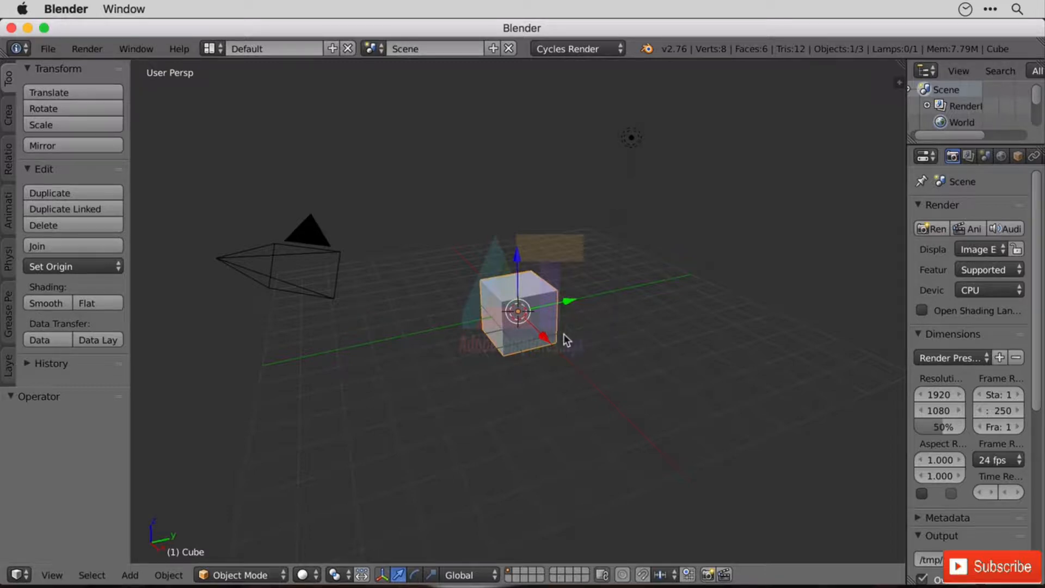
Raise the cube about 1.85 units along Z and add a ground plane scaled up about 8.88 times.
drag(521, 267, 526, 209)
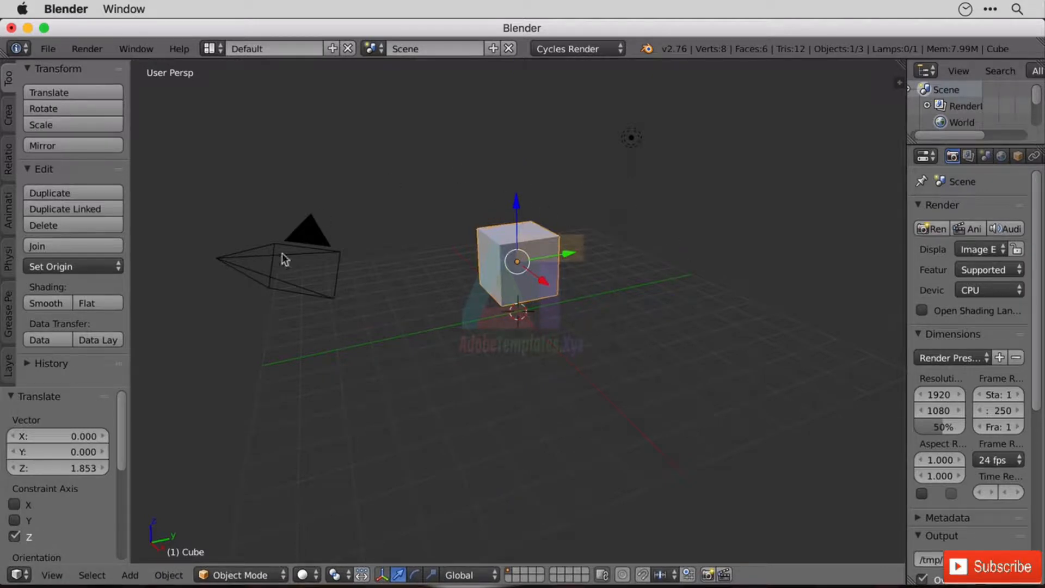
key(shift+a)
mouse_move(515, 327)
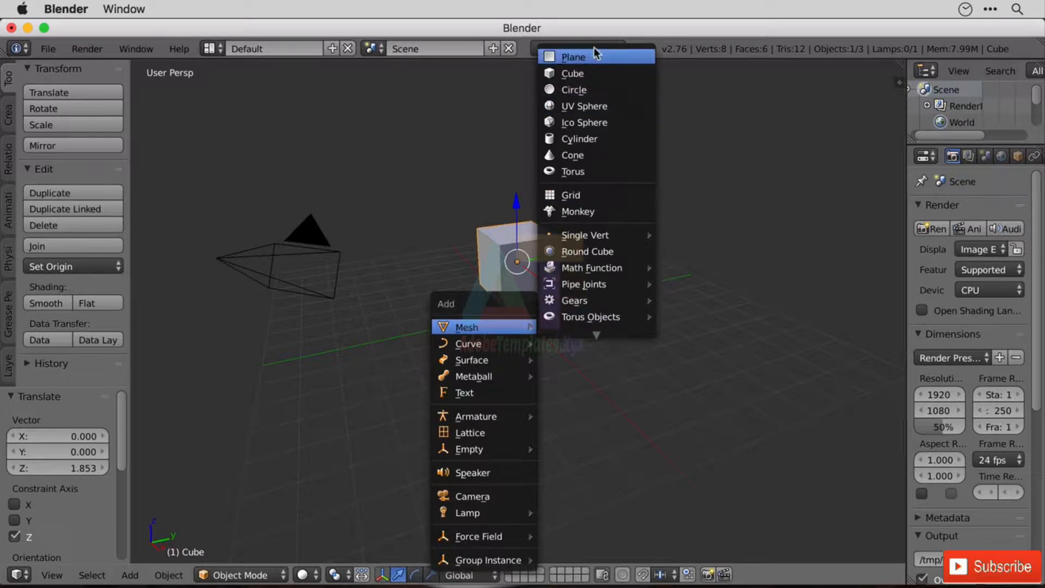
click(591, 55)
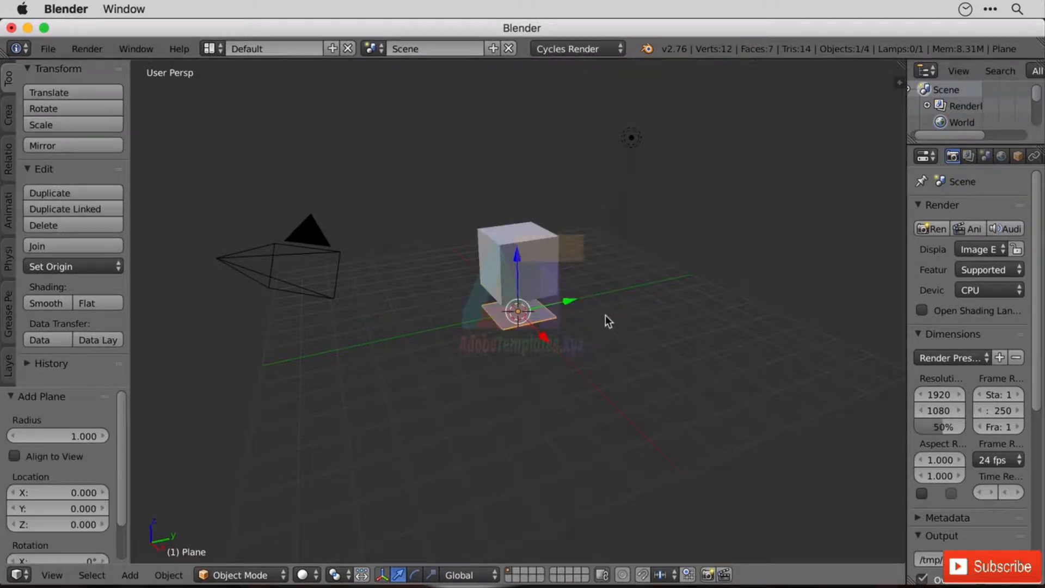
key(s)
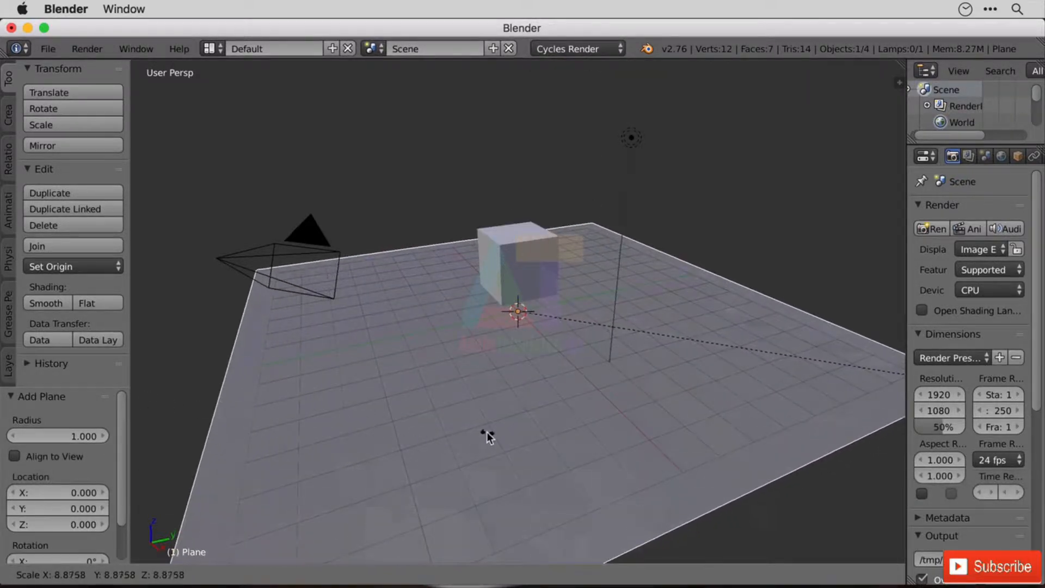
click(486, 432)
Lower the cube about 0.62 units along Z toward the plane and render a still image.
right_click(520, 245)
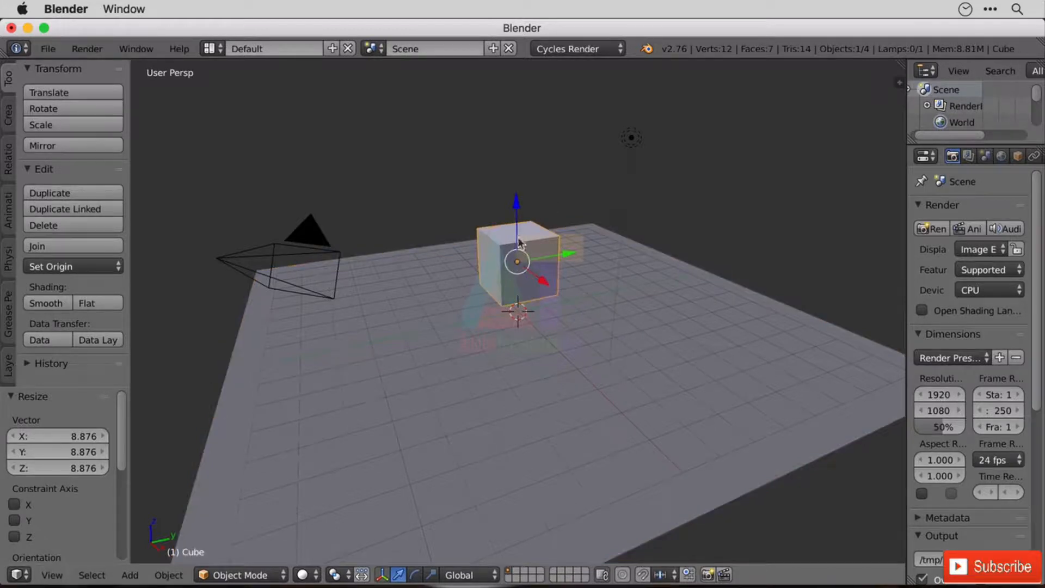
mouse_move(517, 205)
mouse_down()
mouse_move(521, 224)
mouse_move(519, 213)
mouse_up()
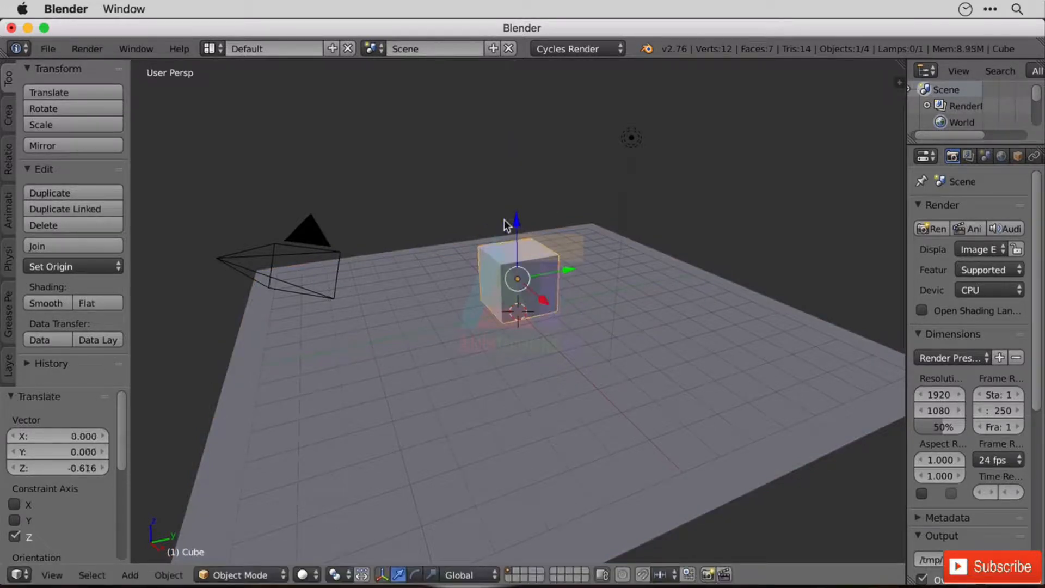
click(86, 48)
click(102, 68)
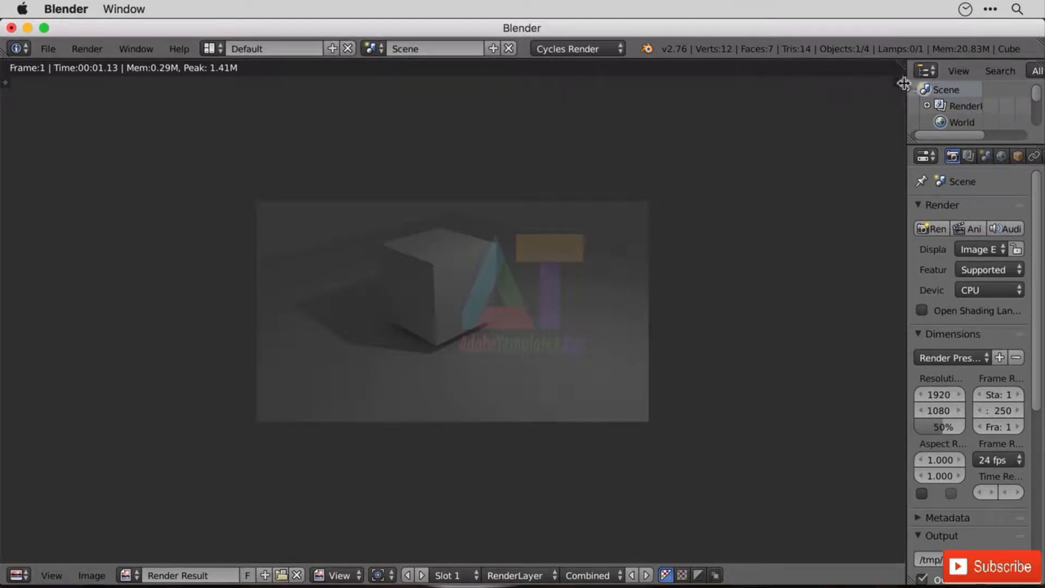
Enlarge the outliner in height and width to show the full object list, and select the camera.
click(899, 82)
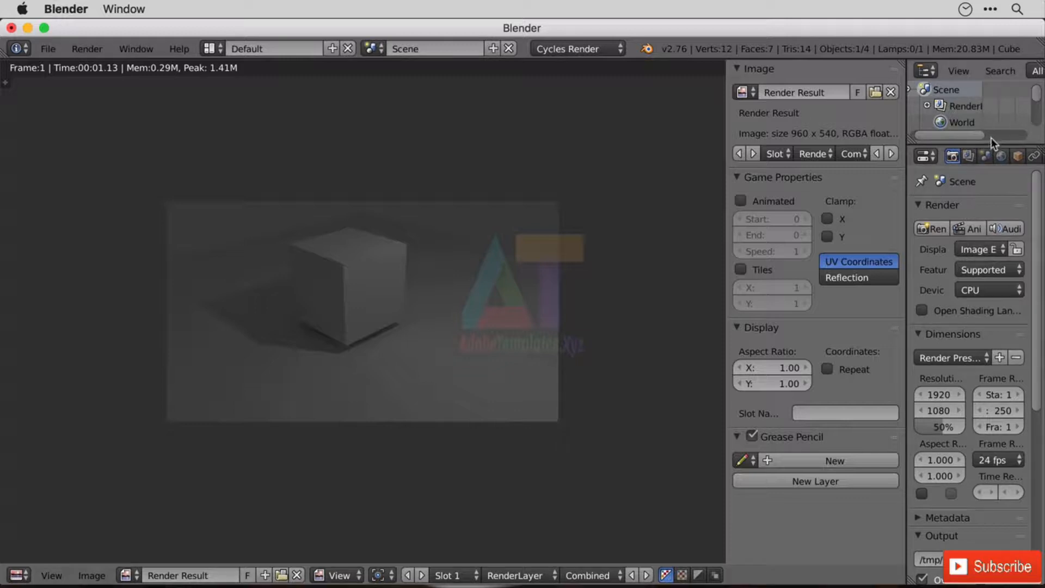
drag(992, 143, 991, 320)
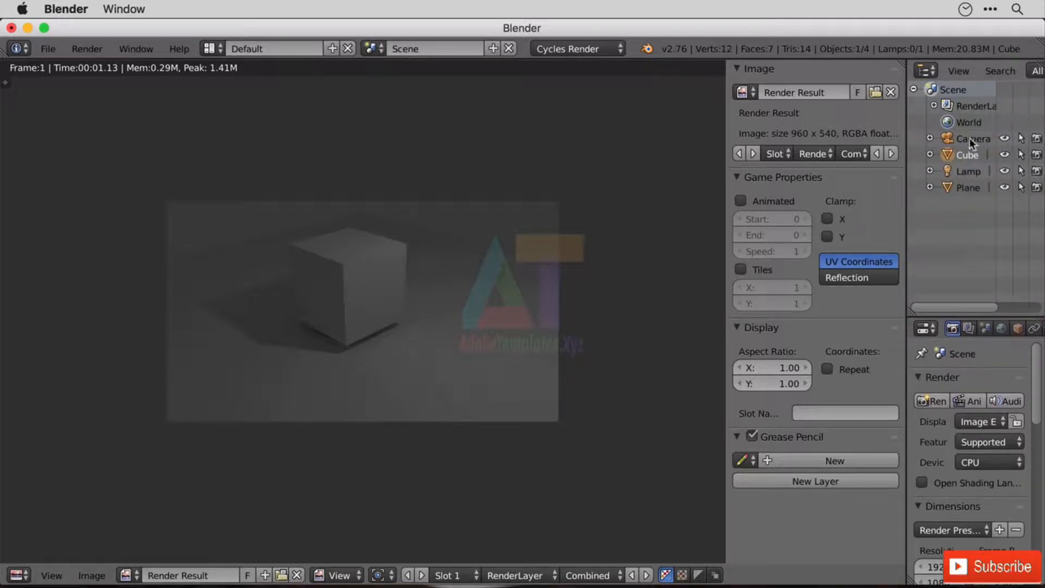
drag(907, 146, 766, 188)
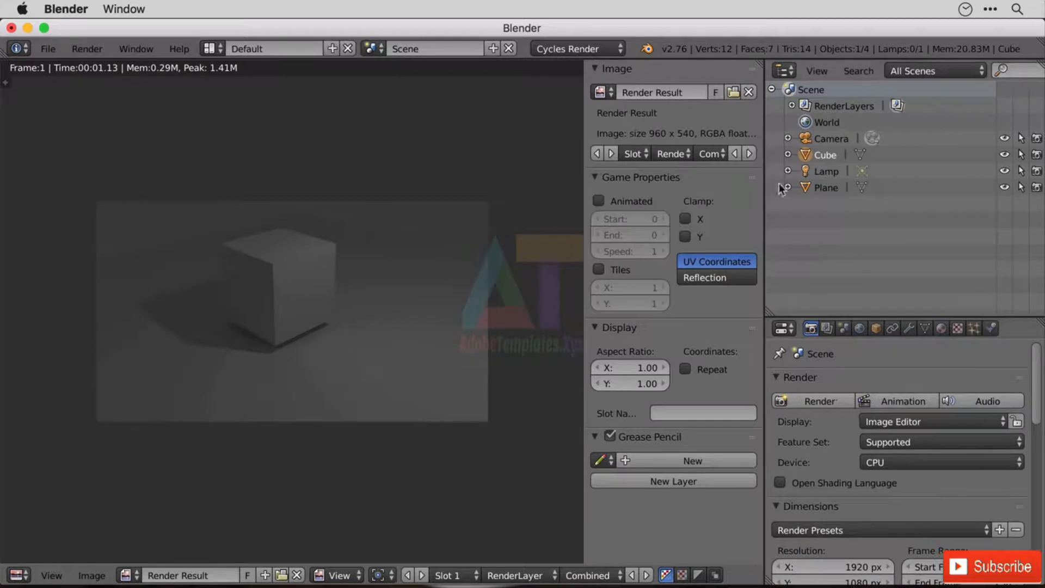
click(823, 138)
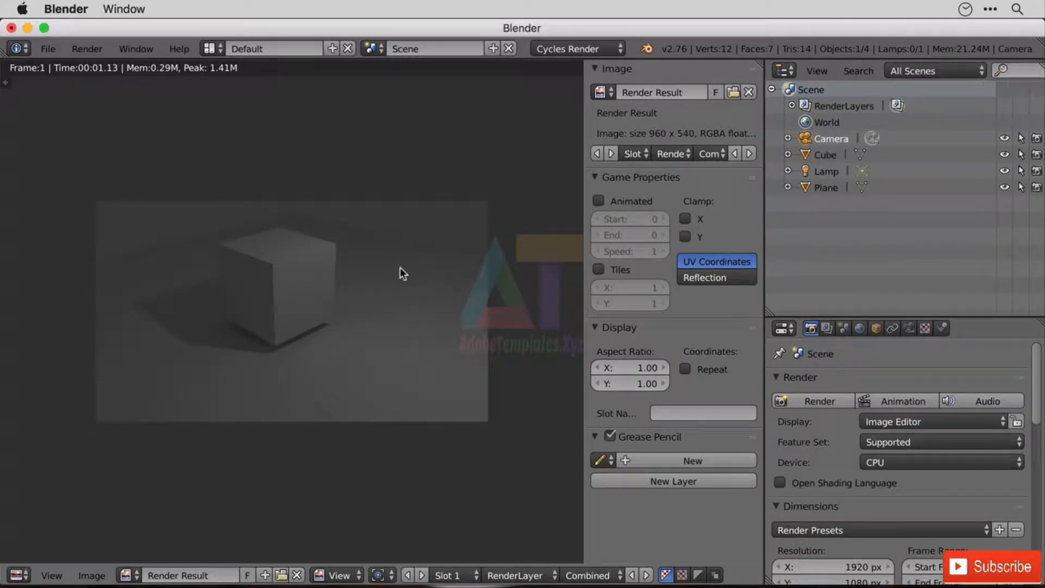
Show the 3D view through the camera and enable Lock Camera to View.
click(18, 575)
click(54, 564)
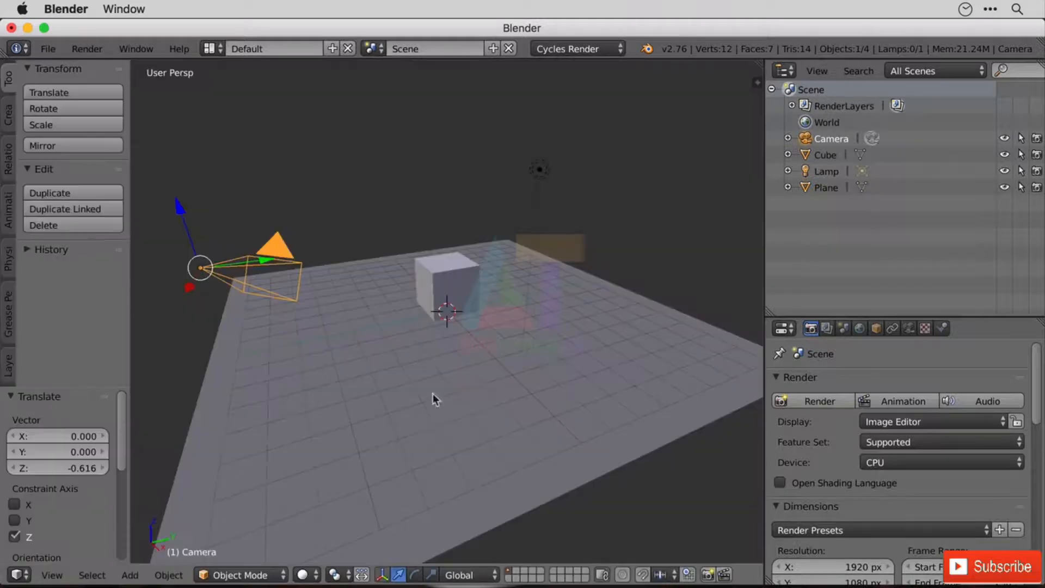
key(n)
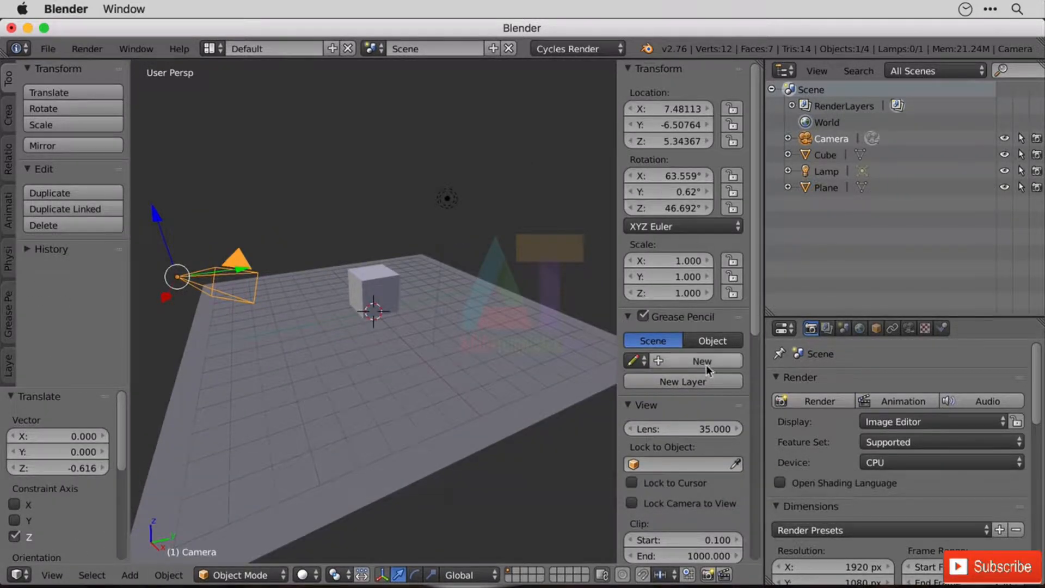
scroll(707, 366, down, 5)
scroll(694, 387, down, 3)
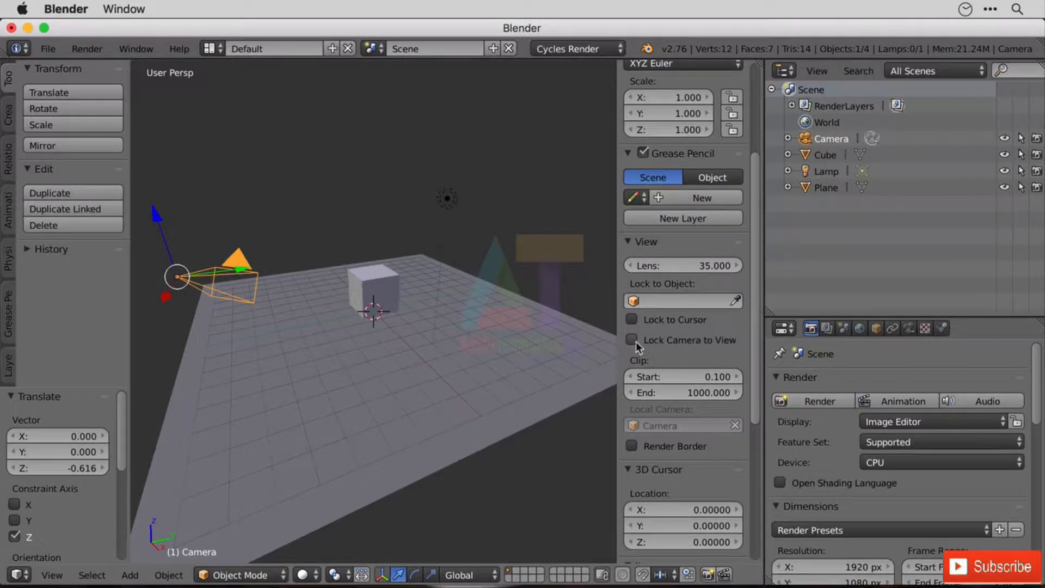
click(52, 575)
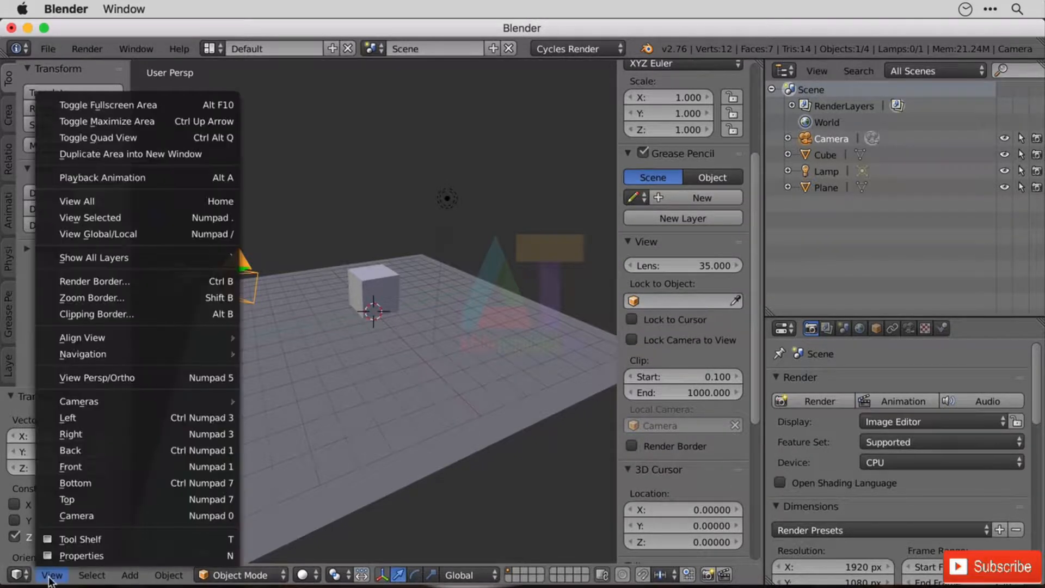
click(118, 512)
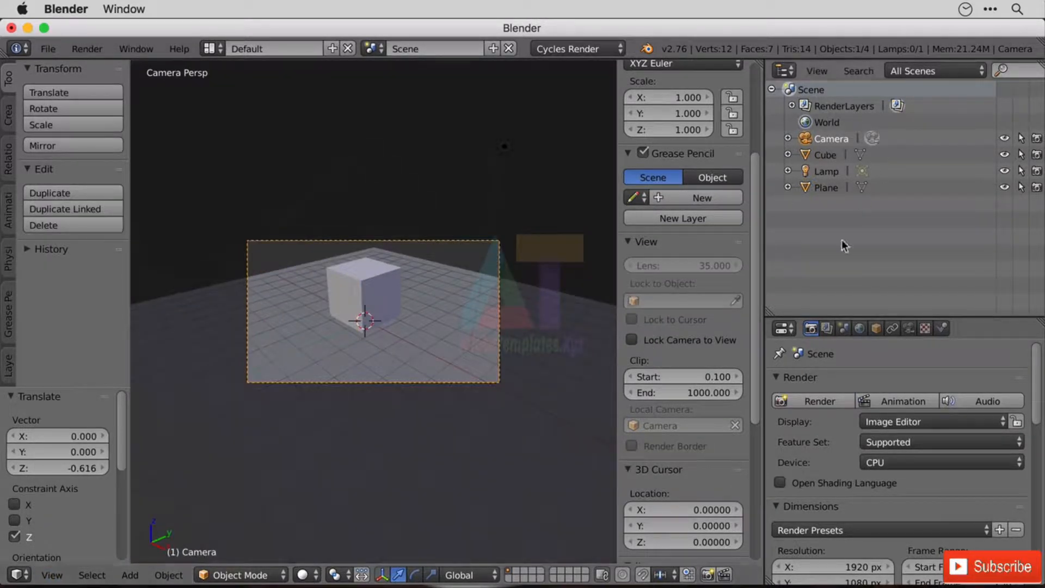
click(640, 344)
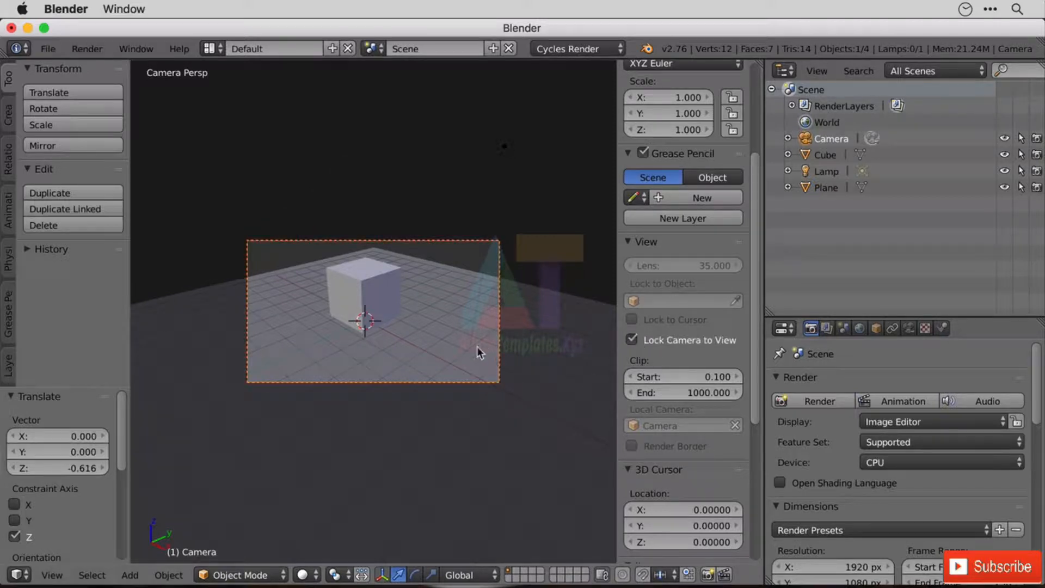
Reframe the camera to a lower, closer angle on the cube and render a still image.
middle_drag(417, 282, 434, 345)
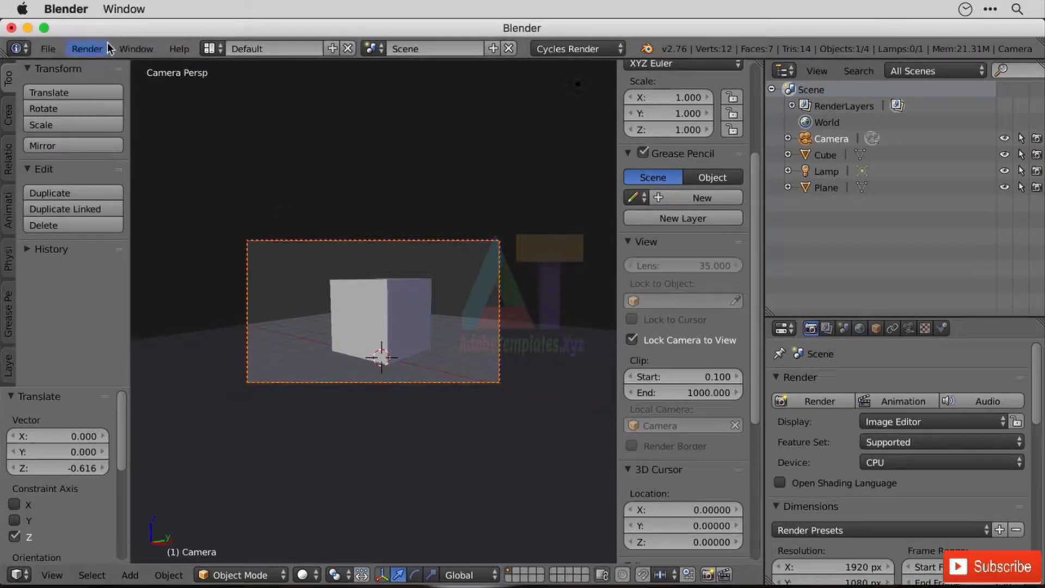
click(87, 48)
click(130, 69)
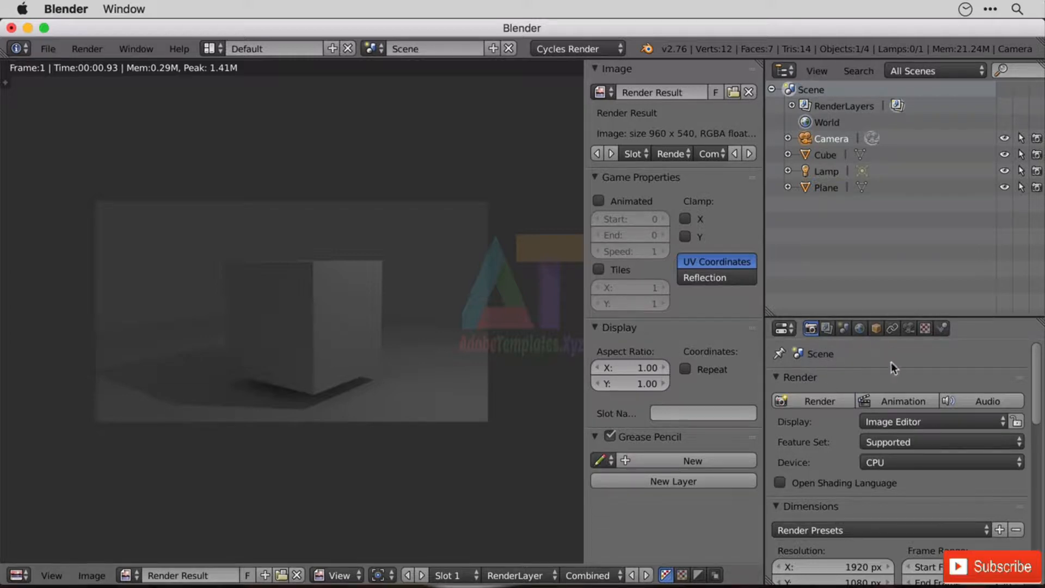
Set the world surface color to a dark teal.
click(860, 329)
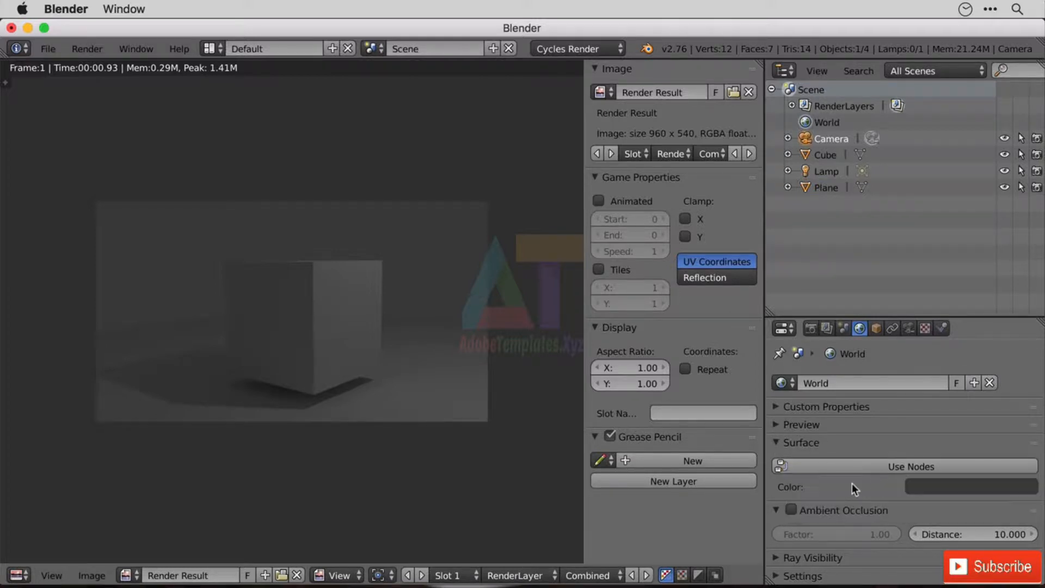
click(966, 489)
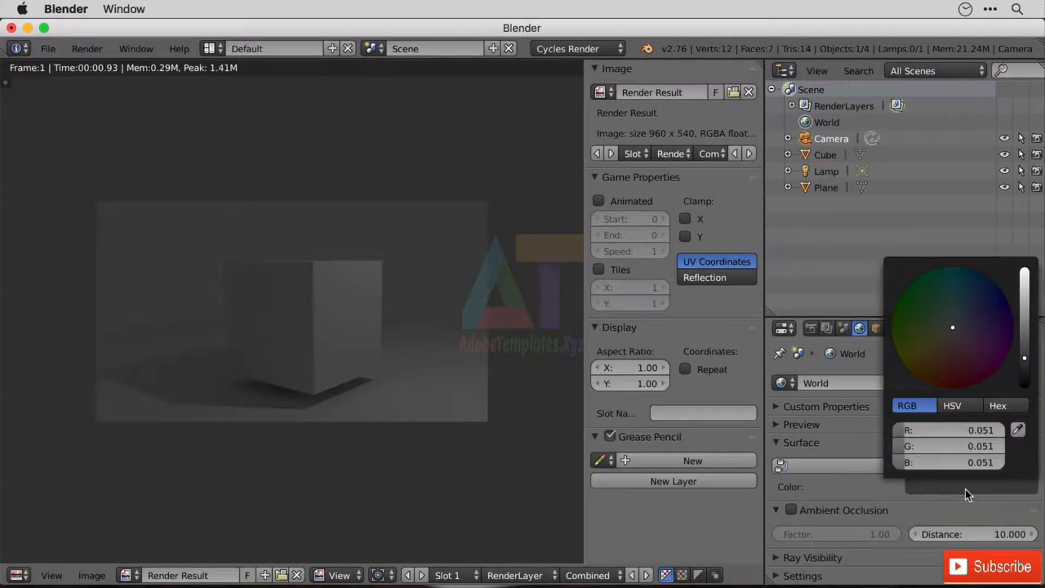
click(951, 283)
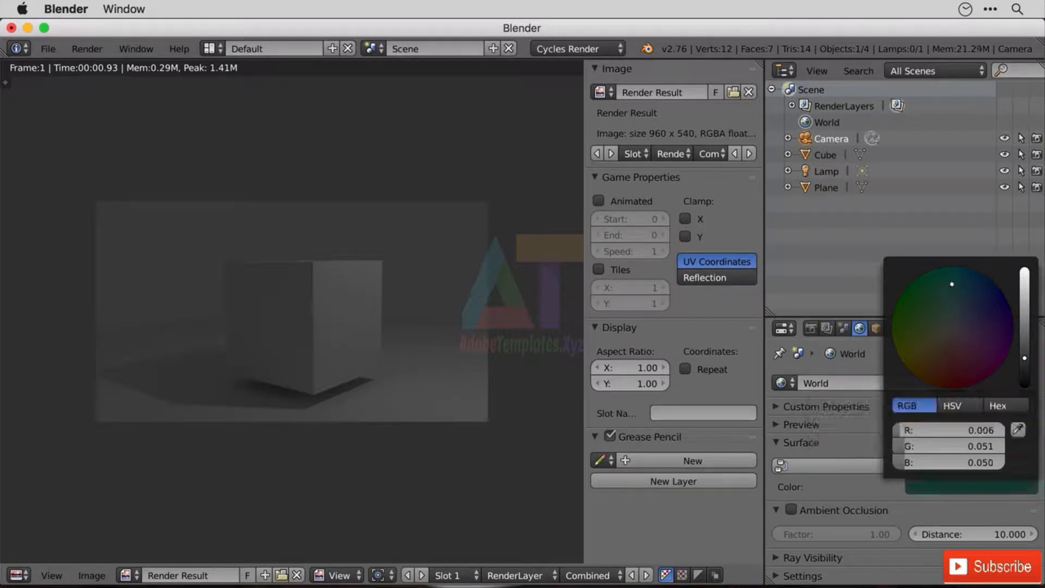
Turn off Lock Camera to View in the 3D view and set the viewport shading to Rendered.
click(18, 575)
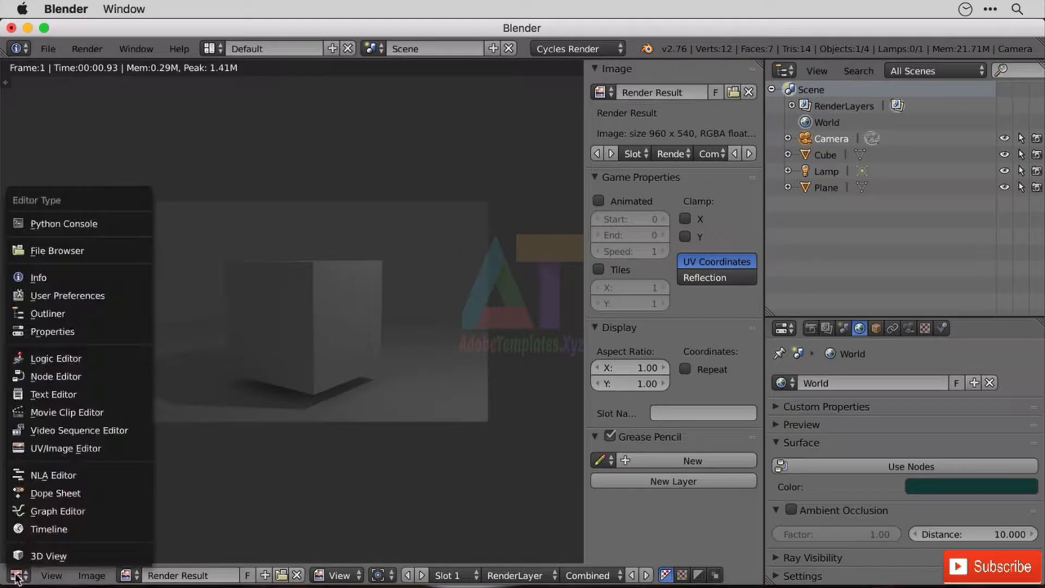
click(77, 555)
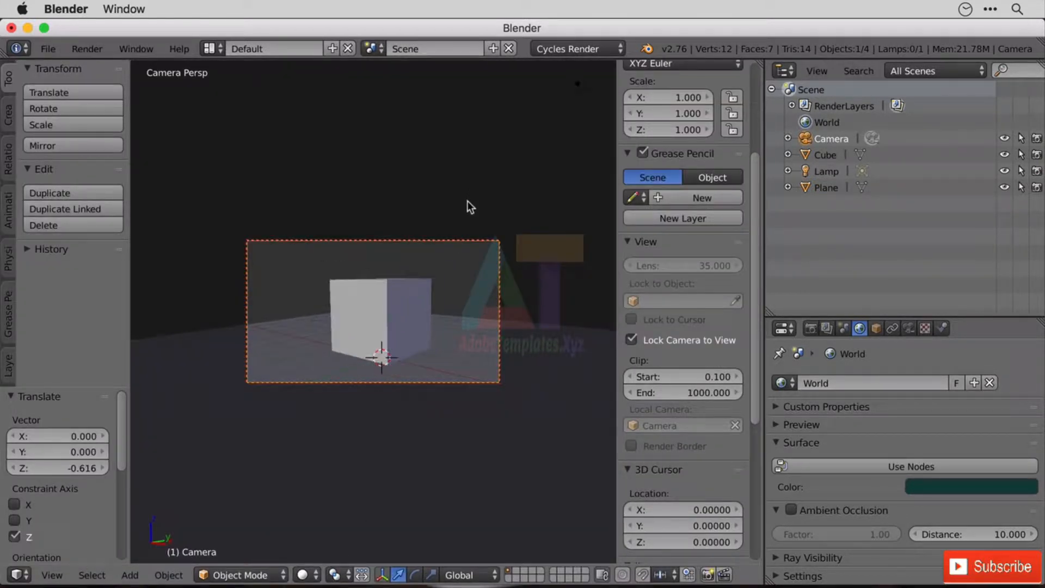
click(683, 341)
scroll(421, 303, up, 4)
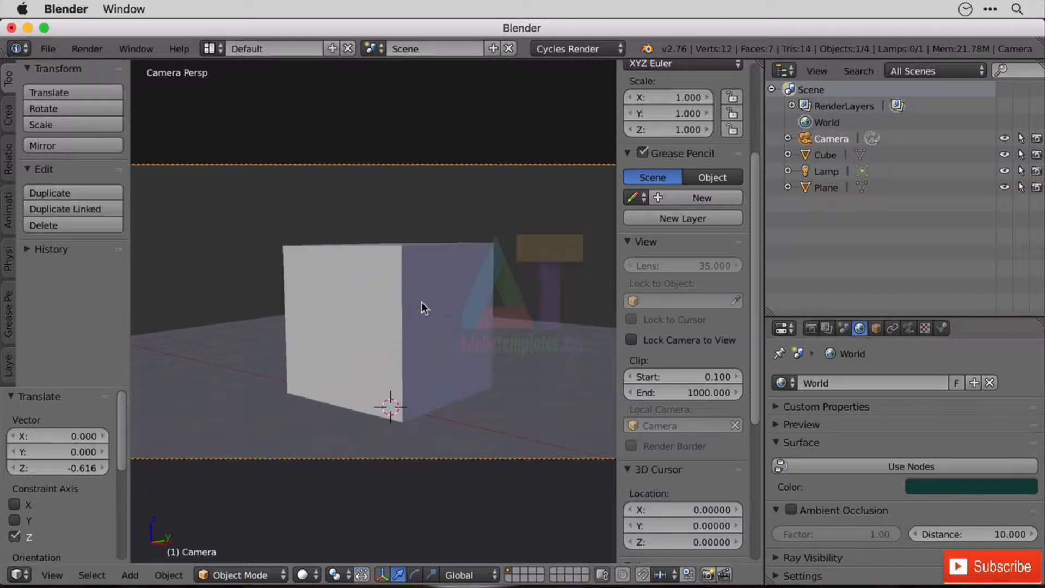
scroll(421, 302, up, 1)
click(304, 574)
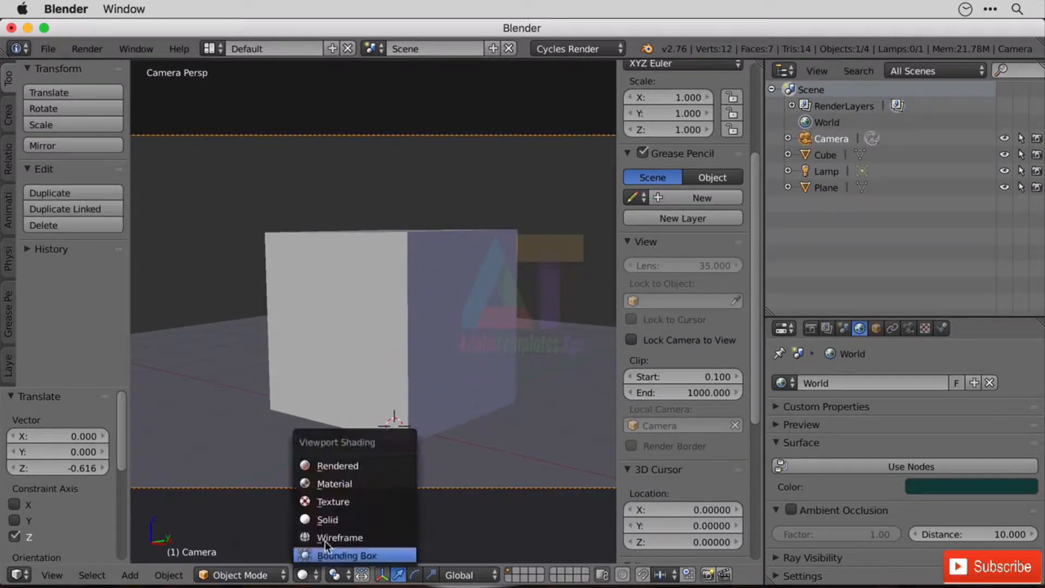
click(337, 466)
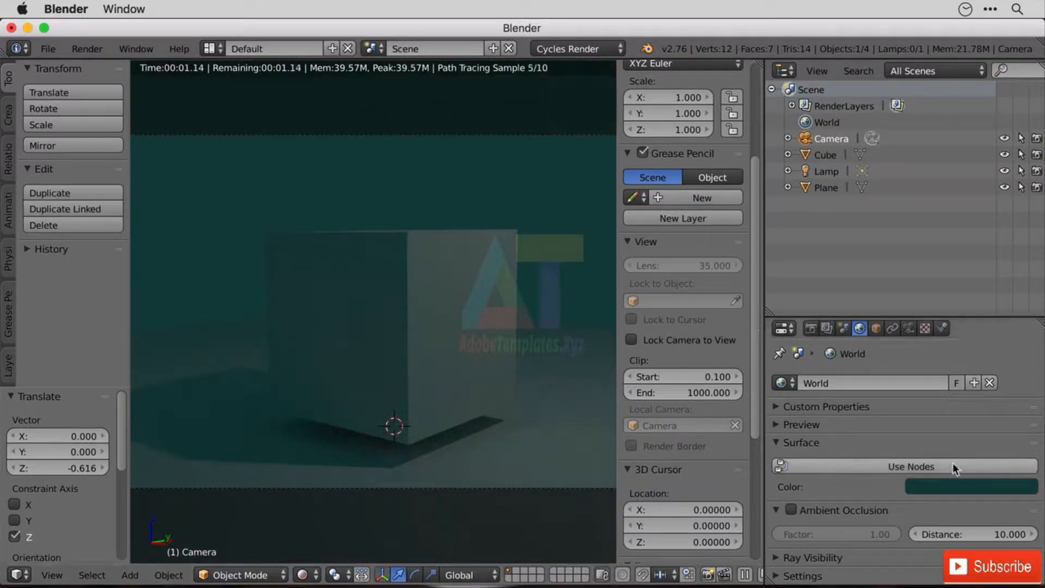
Change the world surface color to a dark green and finally to a dark brown.
click(939, 482)
drag(921, 316, 929, 294)
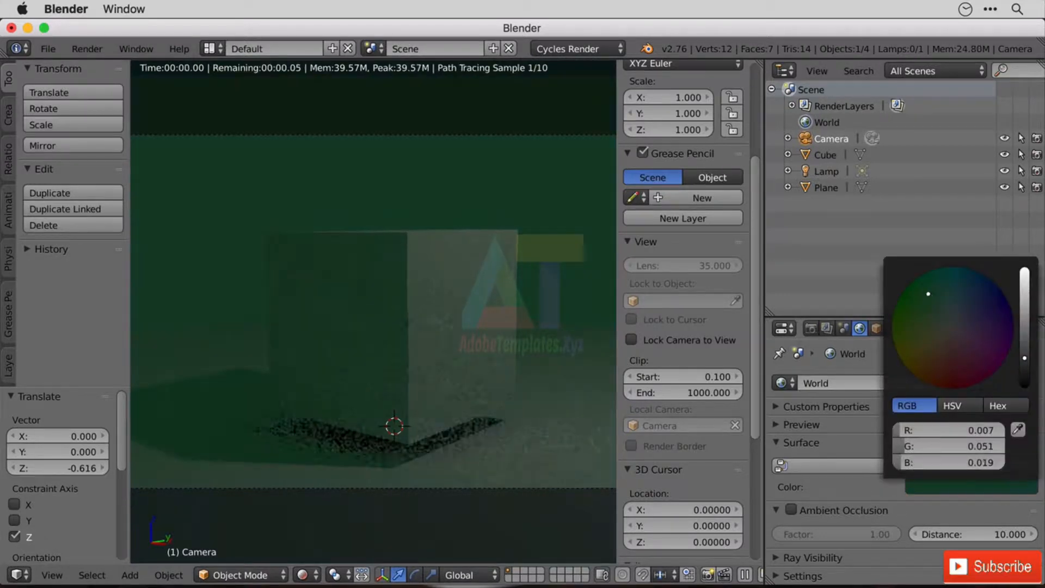
click(936, 367)
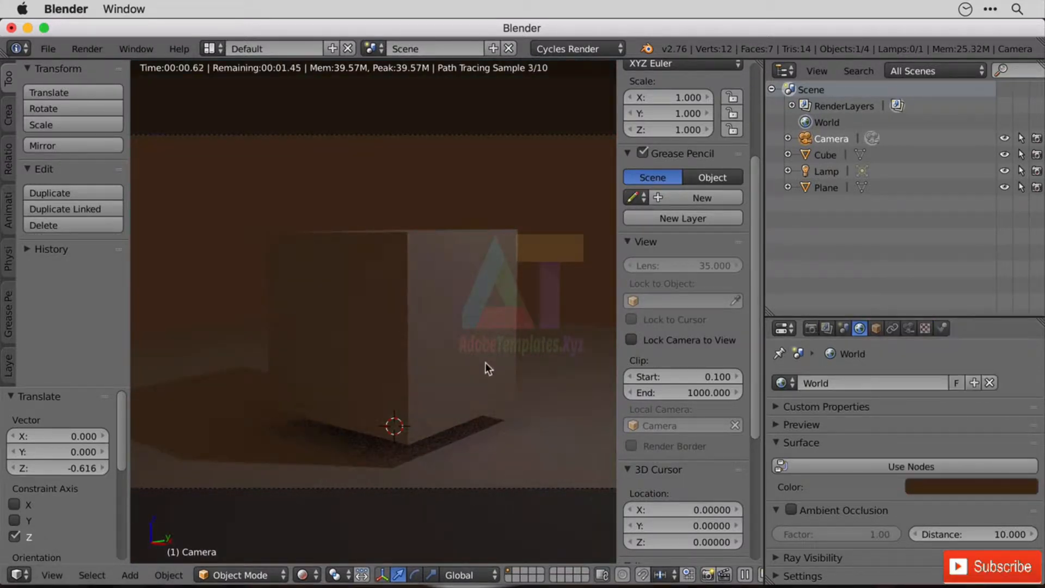
scroll(486, 361, down, 8)
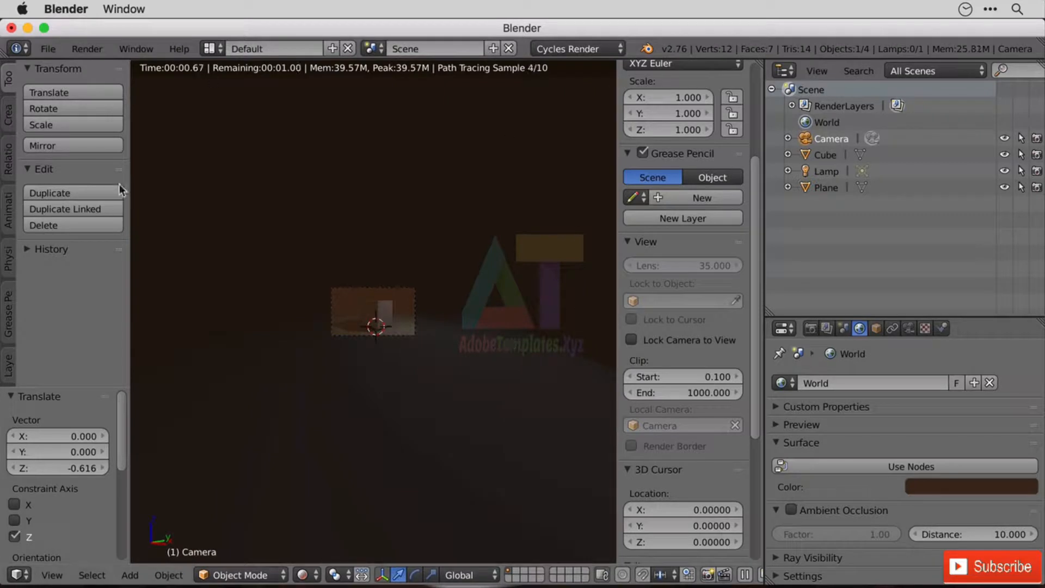
scroll(415, 303, up, 6)
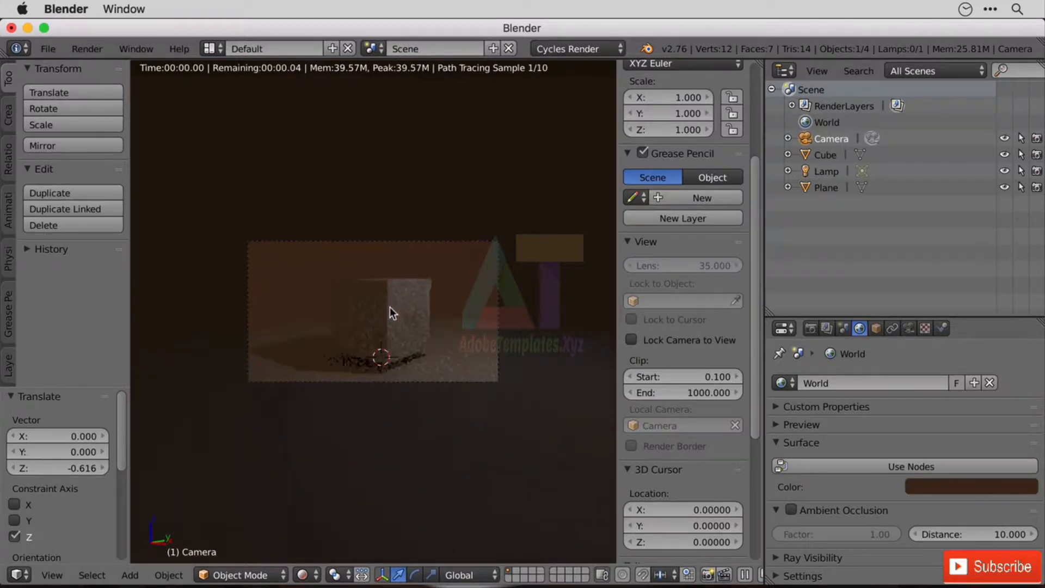
Enable nodes for the world surface and assign an Environment Texture to the background color.
scroll(392, 313, up, 4)
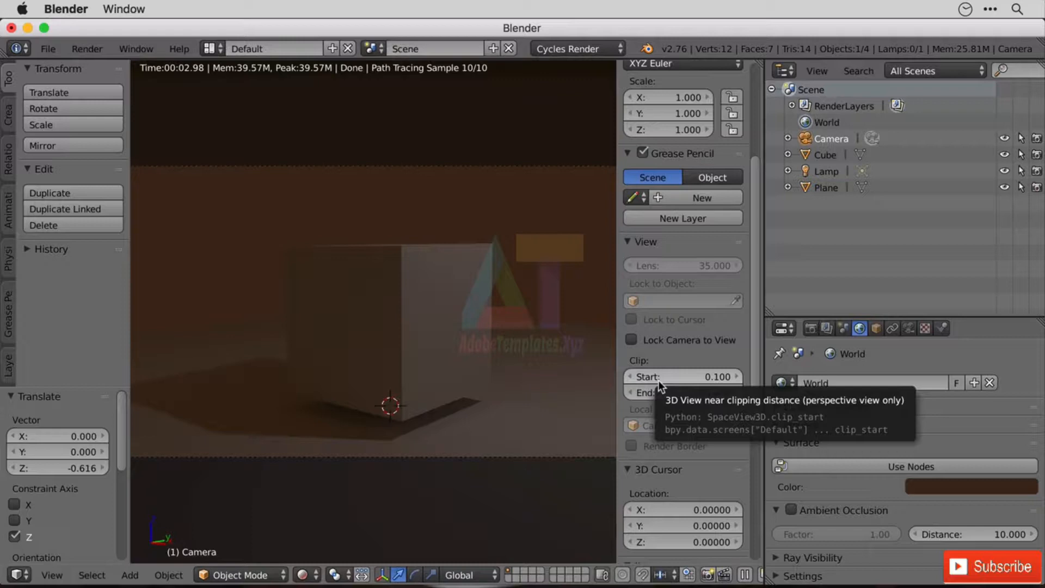
click(923, 485)
click(845, 472)
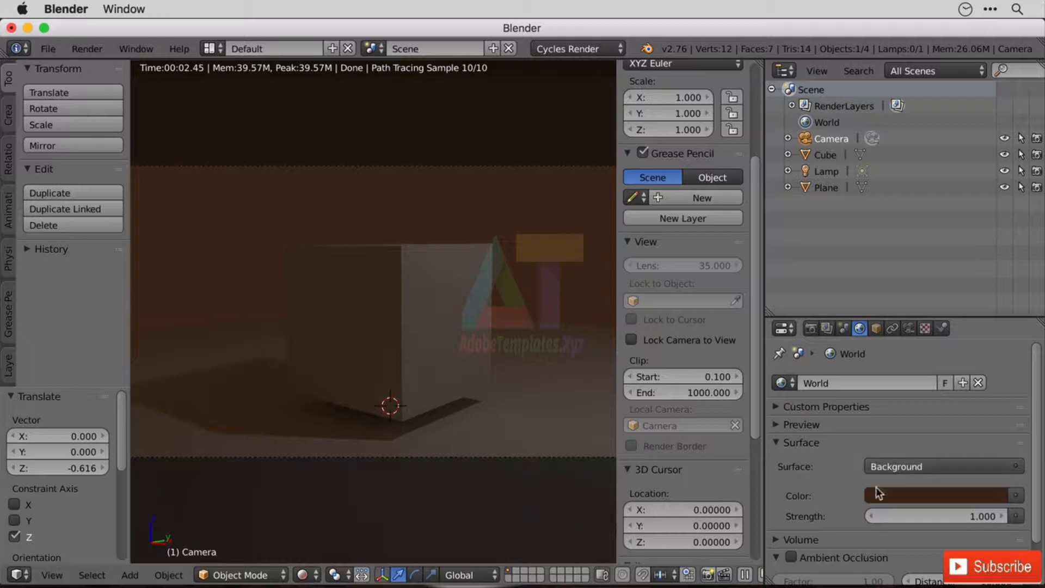
click(1017, 496)
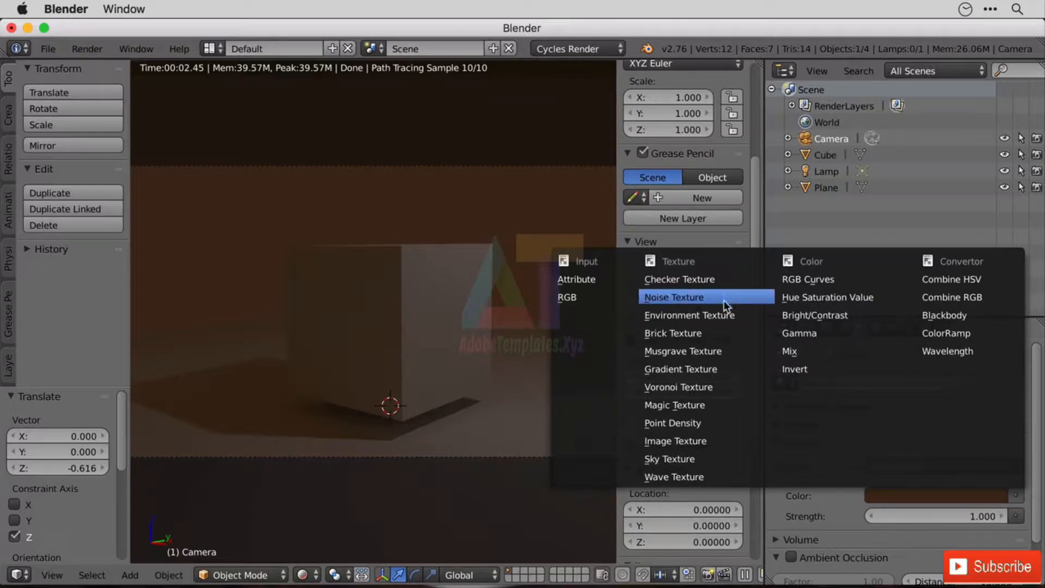
key(Escape)
click(1016, 495)
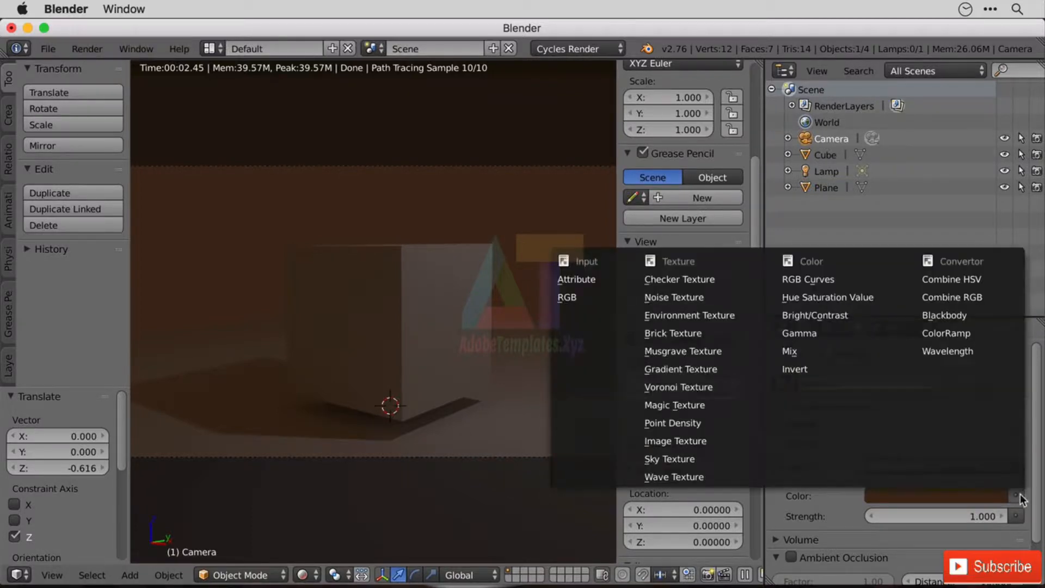
click(720, 315)
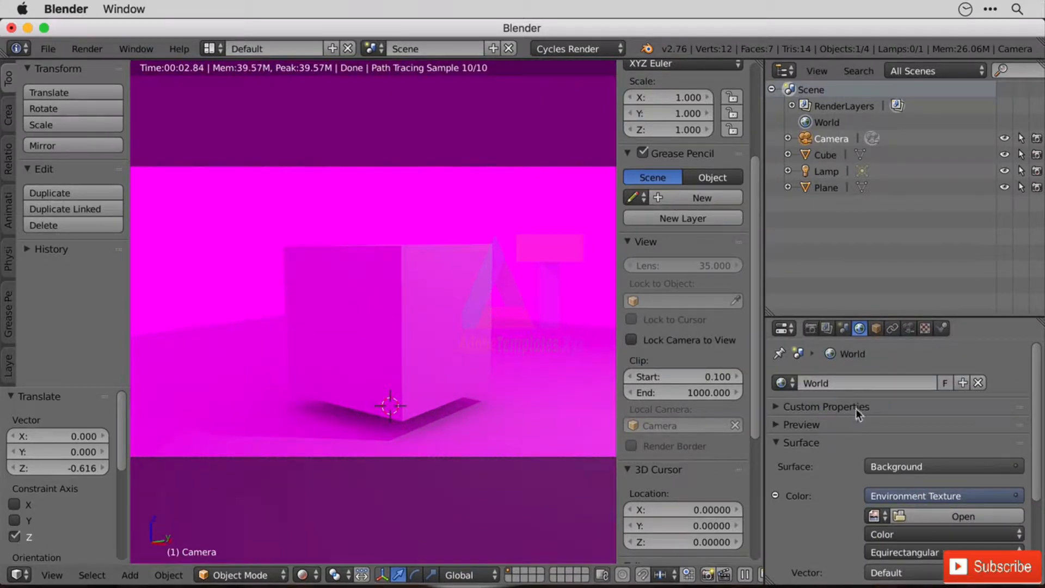
Set the environment texture's projection to Mirror Ball.
scroll(900, 438, down, 4)
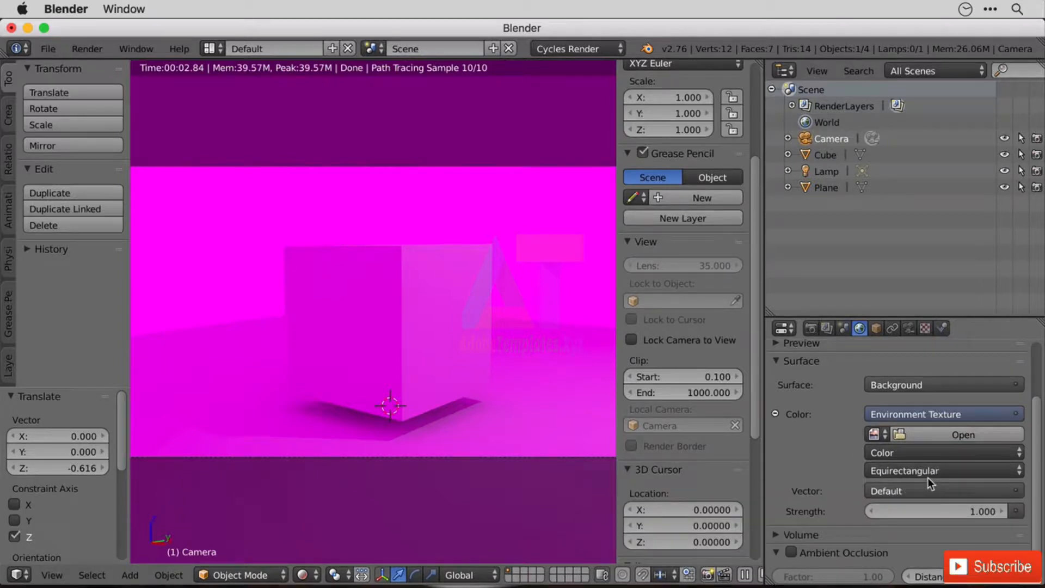
click(927, 475)
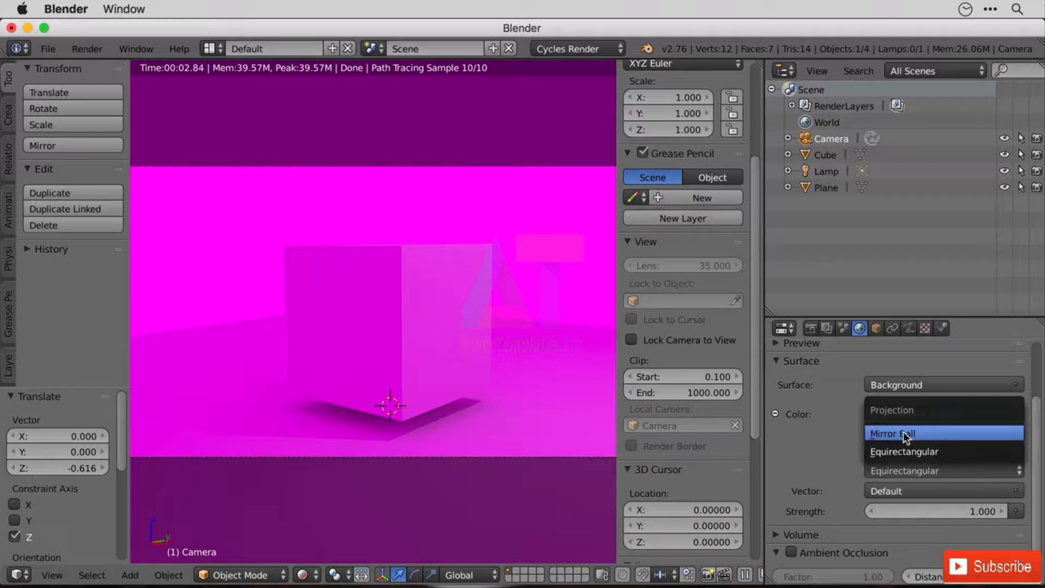
click(920, 433)
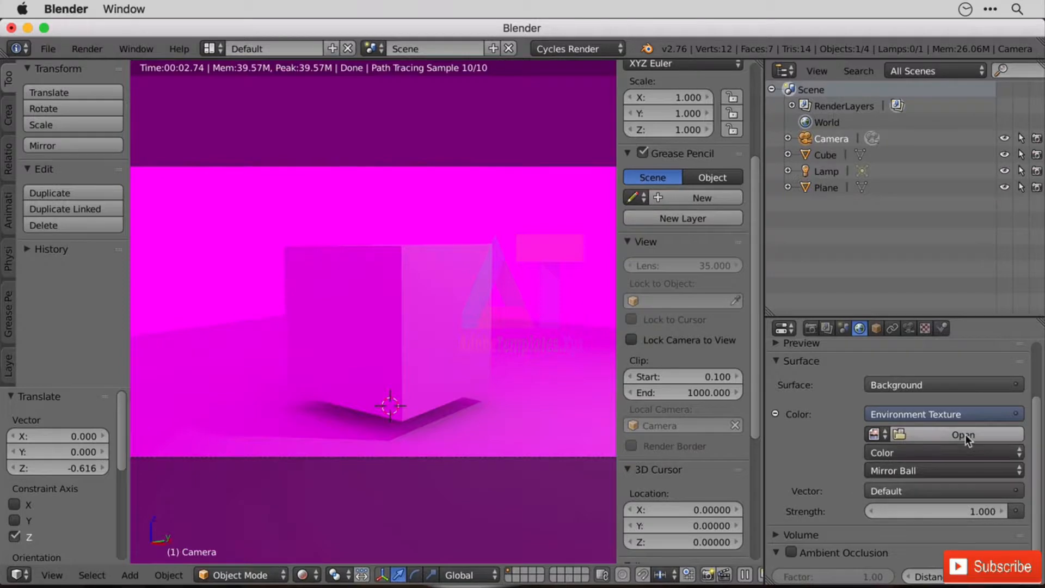
Load angmap24.jpg from the FB03 Your Section Assets folder in 06.fluffy.bunny as the environment texture image.
click(967, 439)
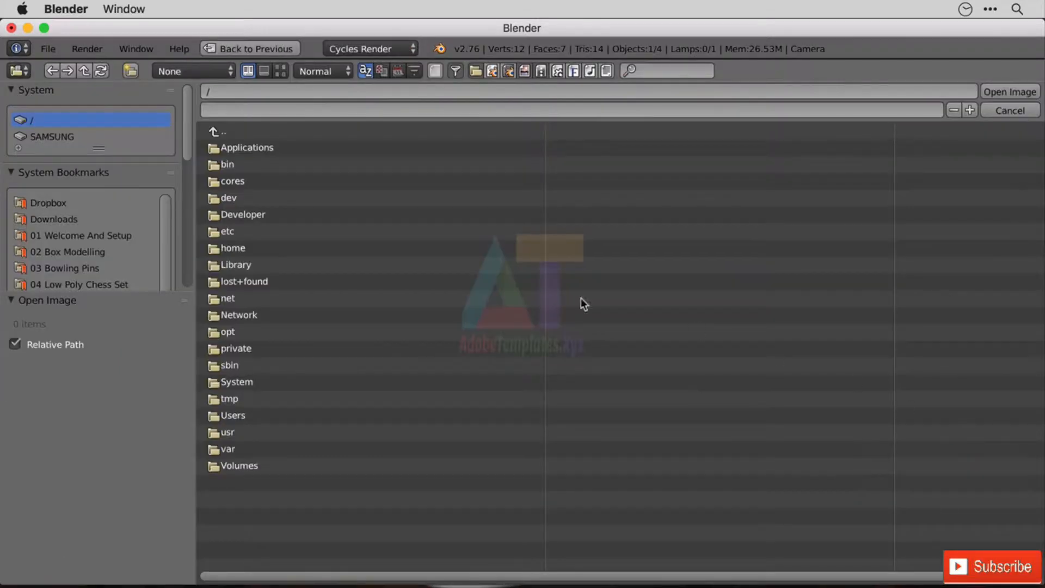
drag(163, 226, 175, 270)
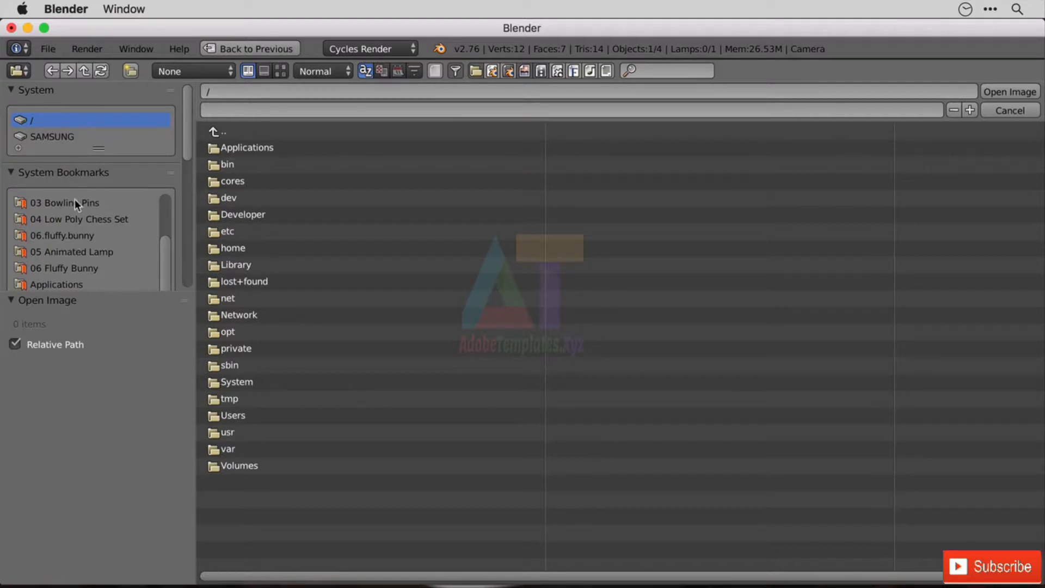
click(79, 237)
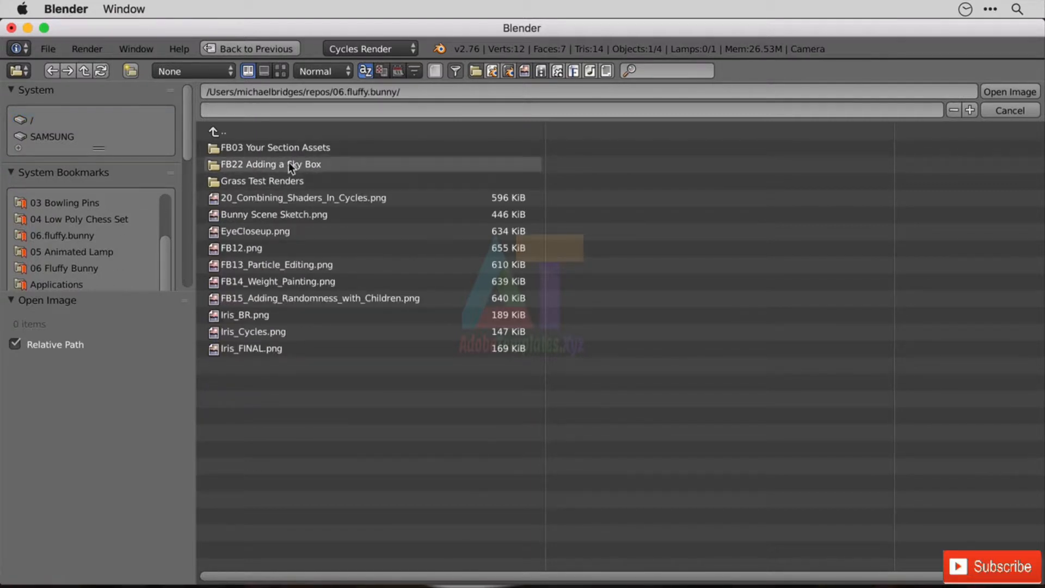
click(294, 147)
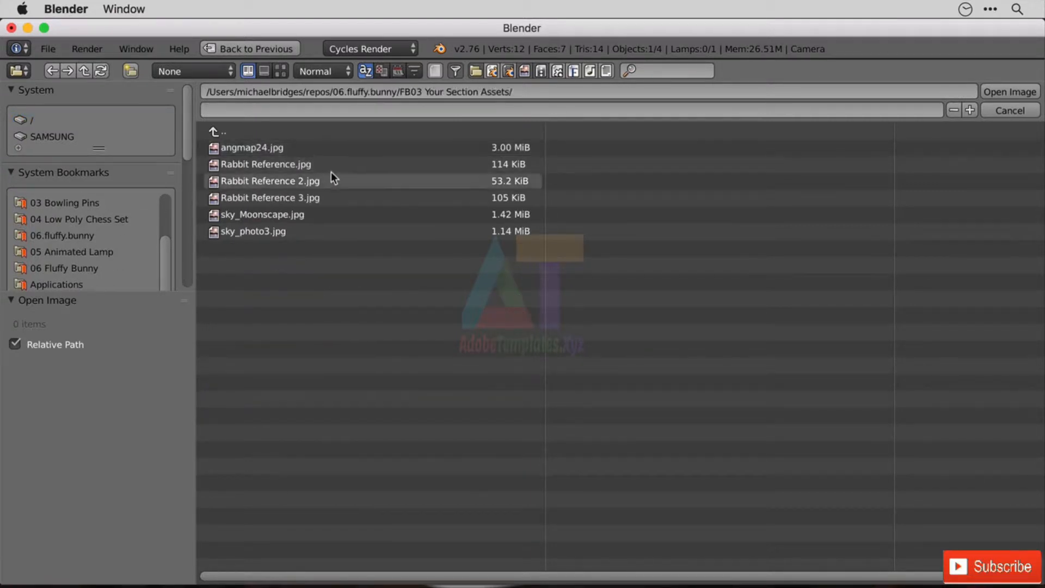
double_click(289, 148)
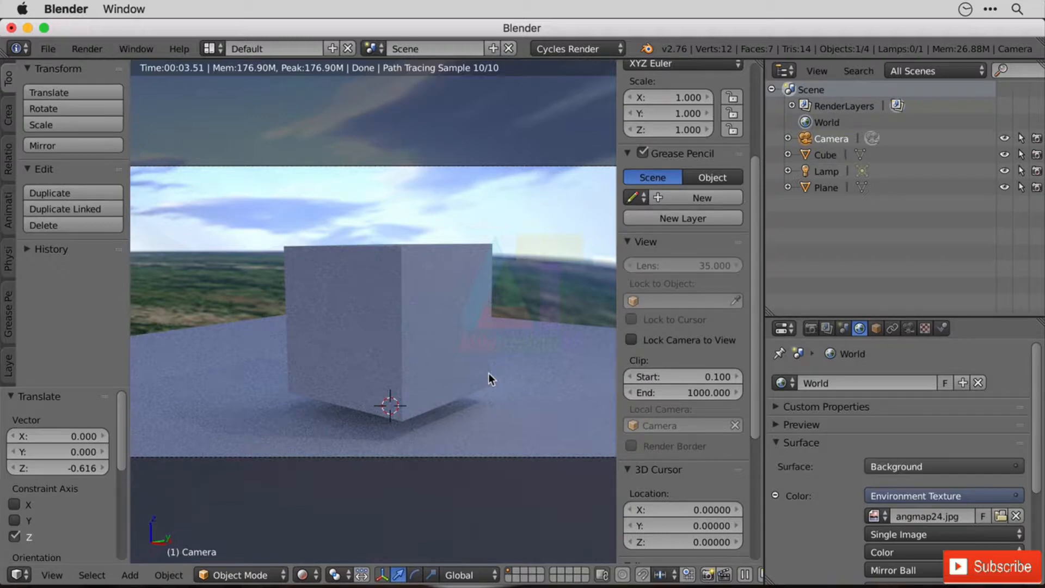
Examine from several angles around the cube how the mirror ball image surrounds the scene and where it distorts.
scroll(481, 334, down, 5)
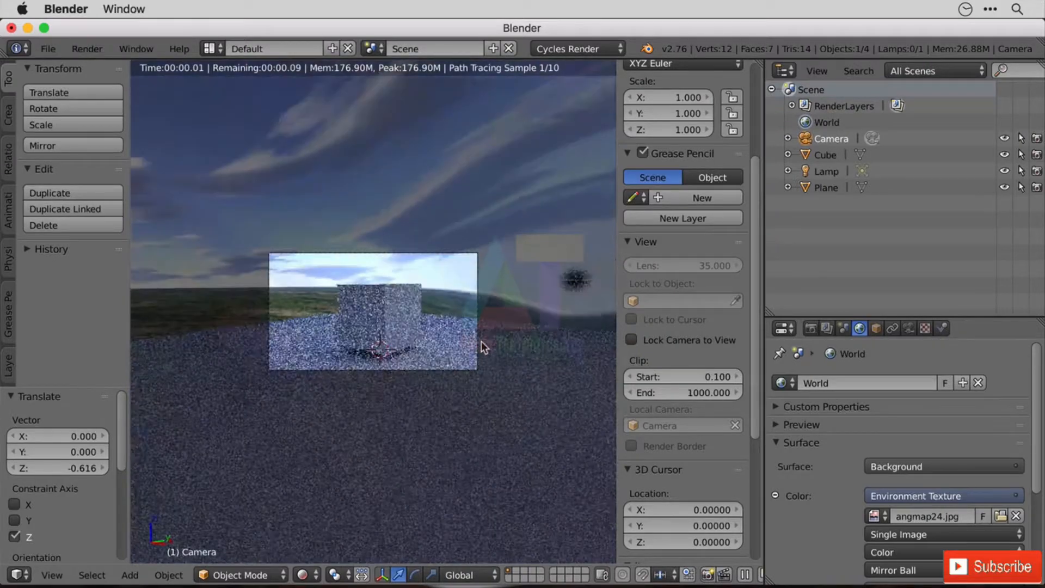
scroll(485, 347, up, 4)
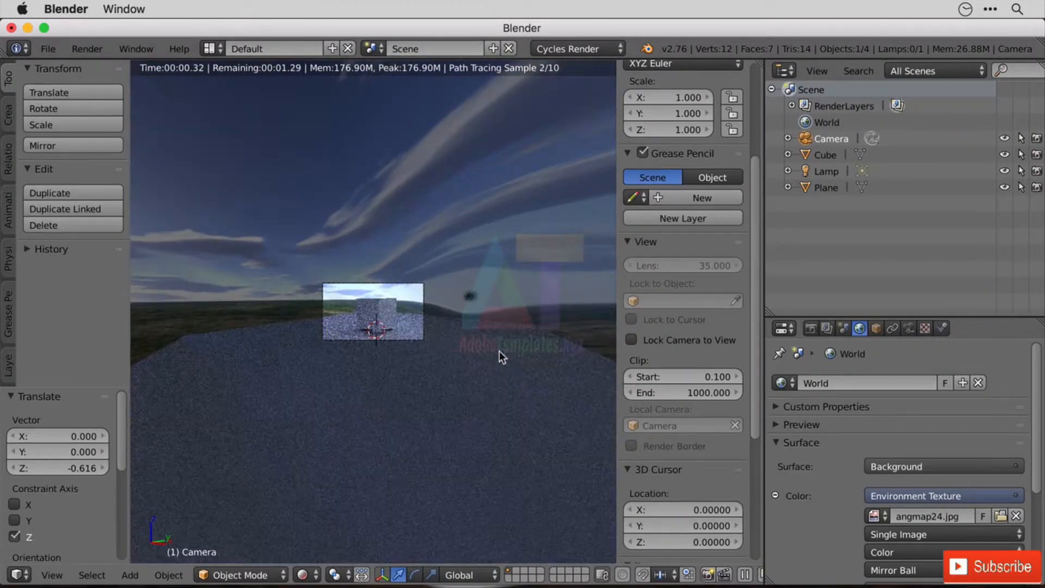
scroll(494, 348, up, 2)
click(52, 575)
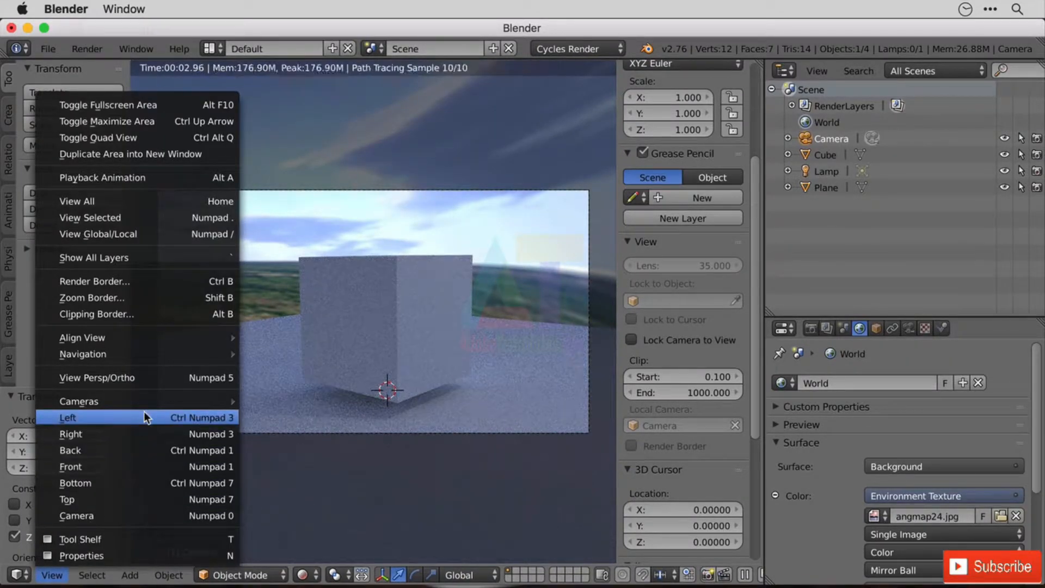
middle_drag(472, 488, 506, 482)
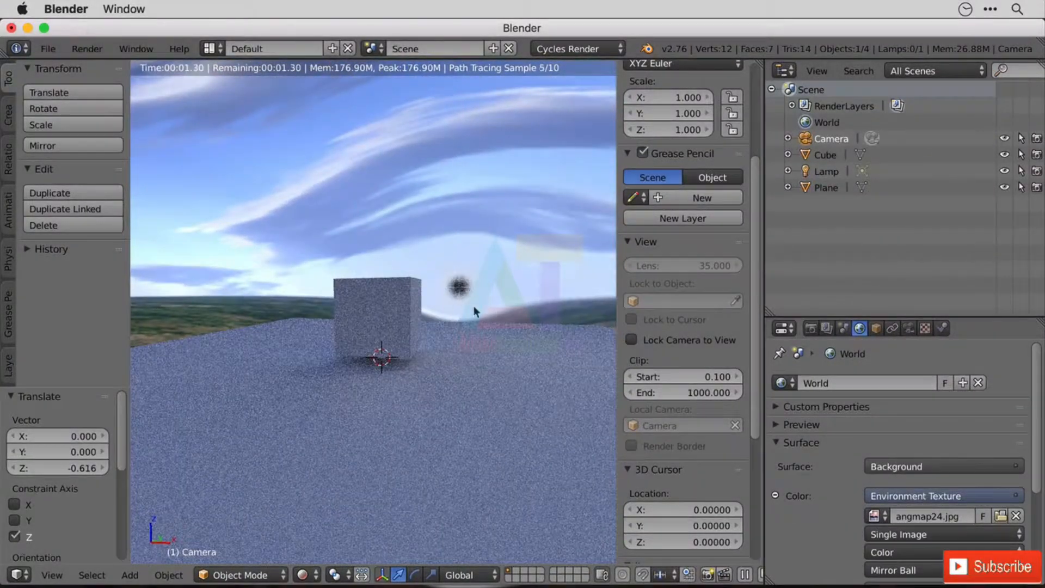
middle_drag(485, 295, 374, 295)
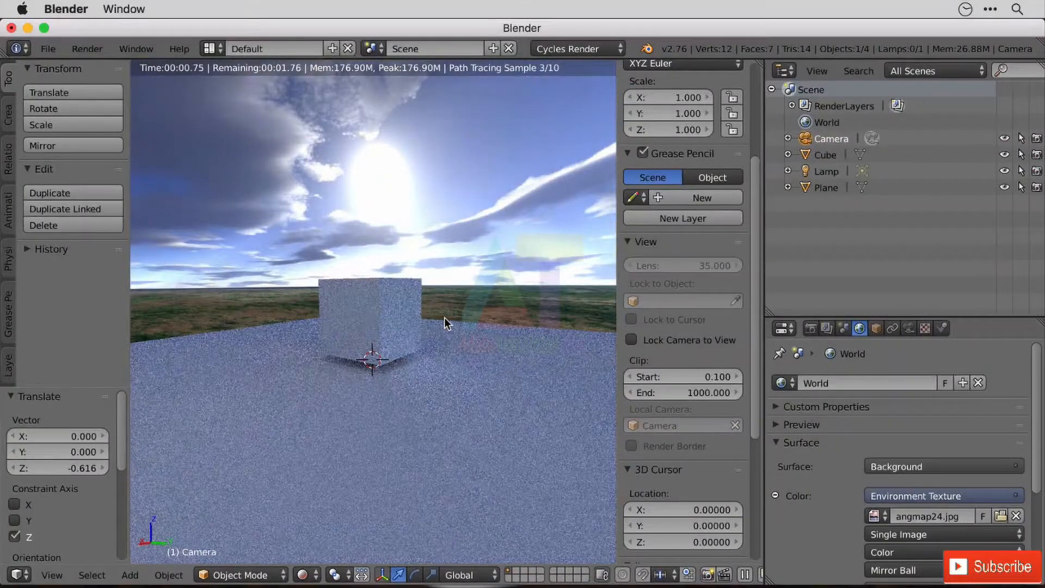
middle_drag(378, 332, 512, 347)
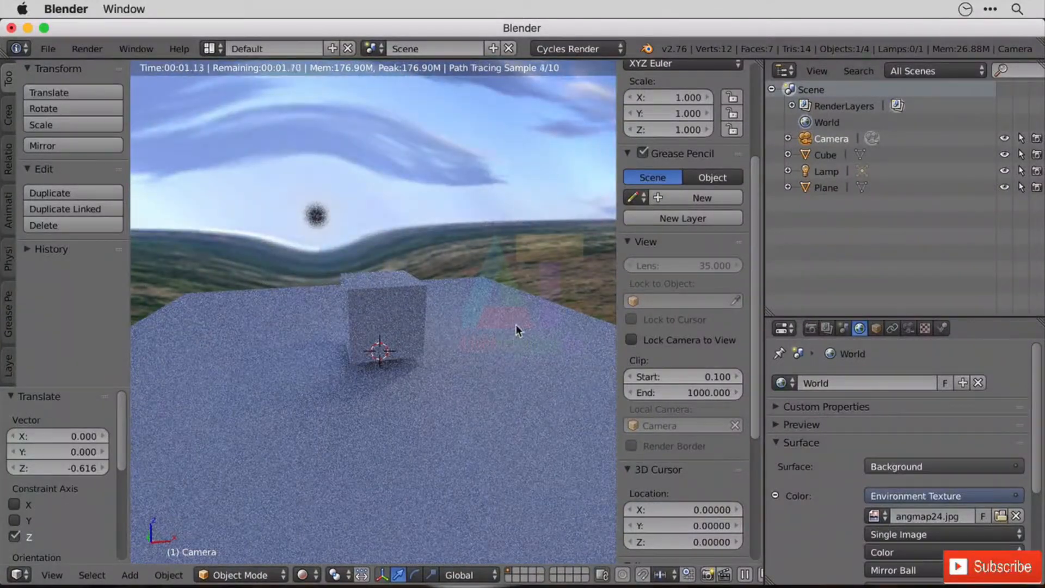
Switch the environment texture's projection to Equirectangular and check the background from beneath the plane.
click(903, 570)
click(920, 551)
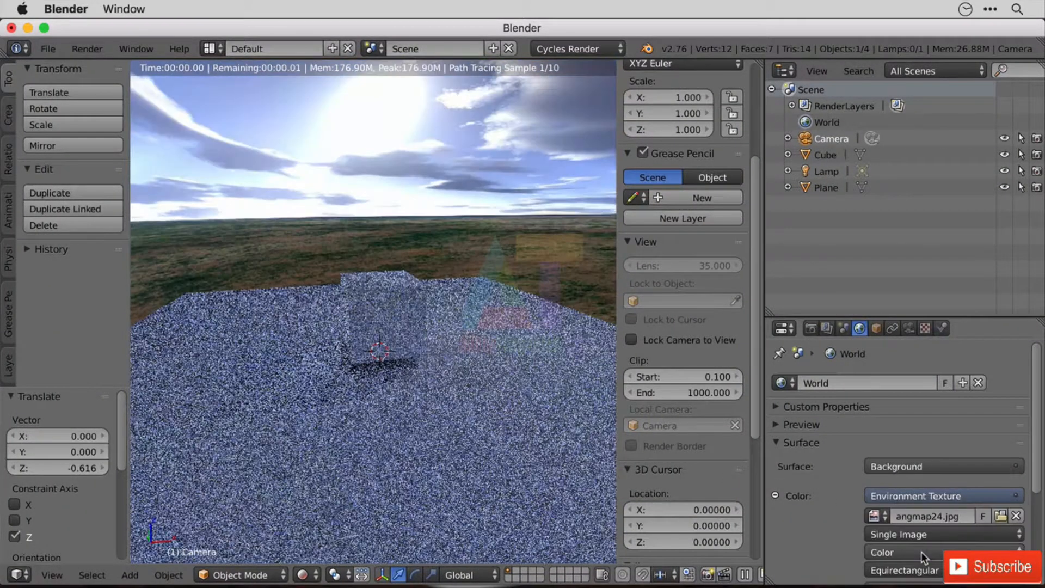
middle_drag(495, 439, 408, 447)
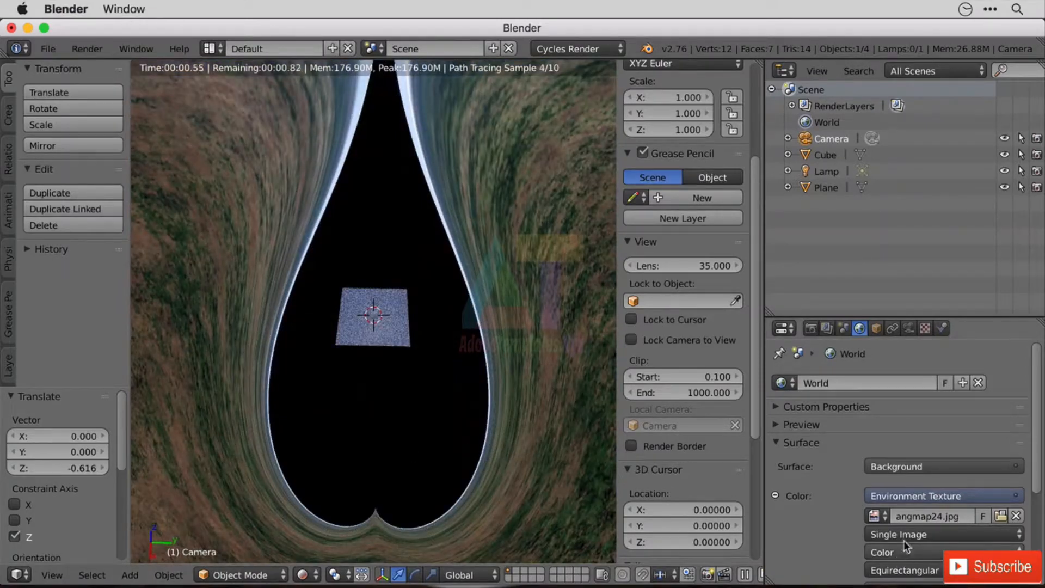
Show the asset images as thumbnails and replace the environment texture image with sky_Moonscape.jpg.
click(1001, 516)
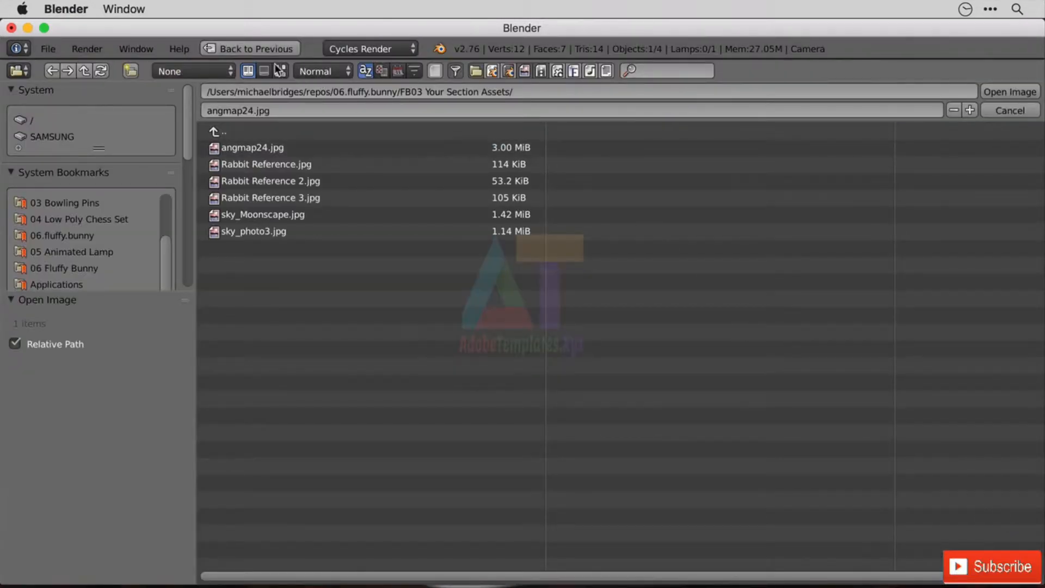
click(22, 71)
click(280, 72)
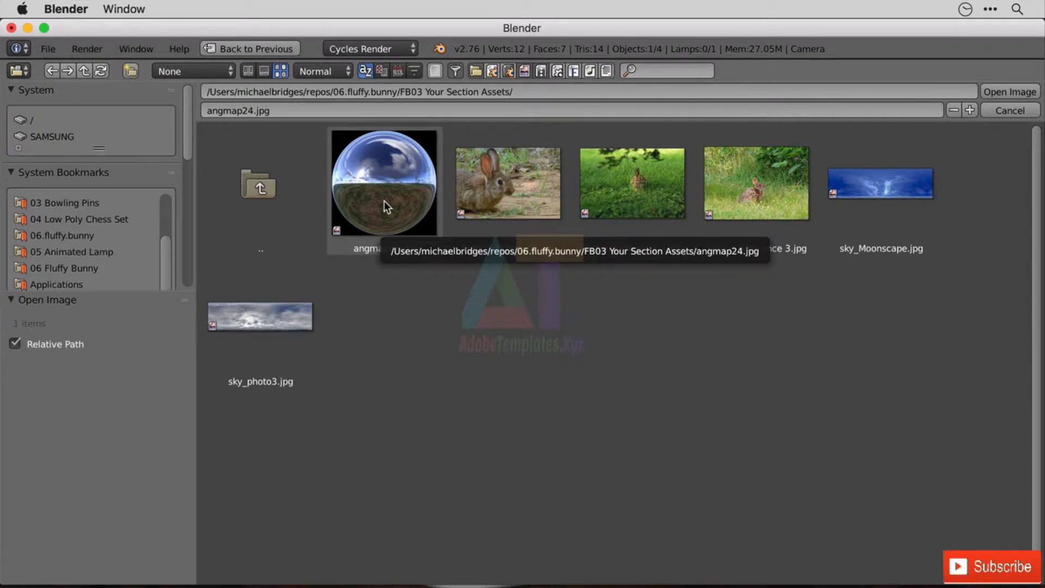
click(890, 198)
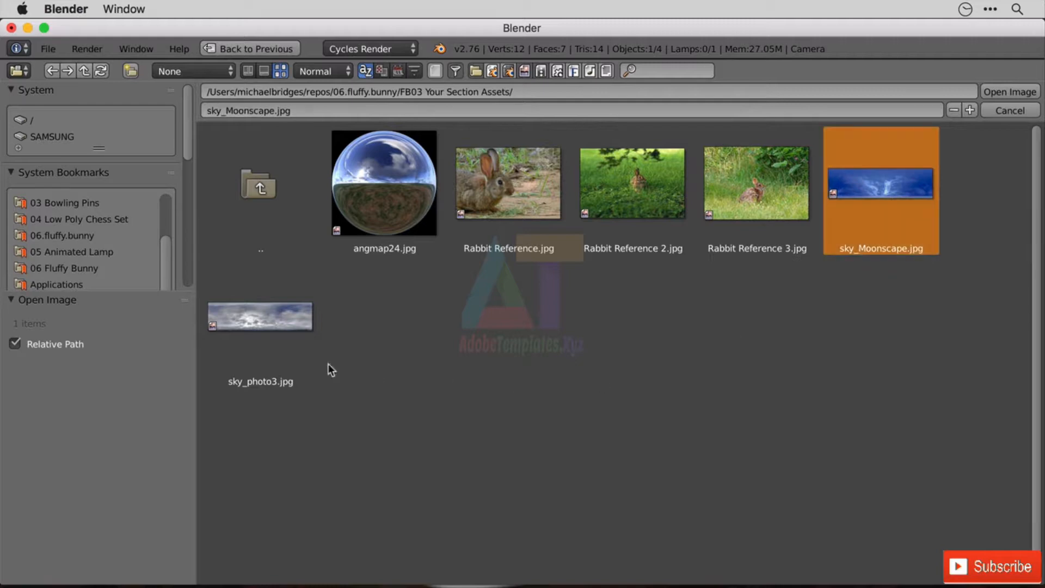
click(287, 330)
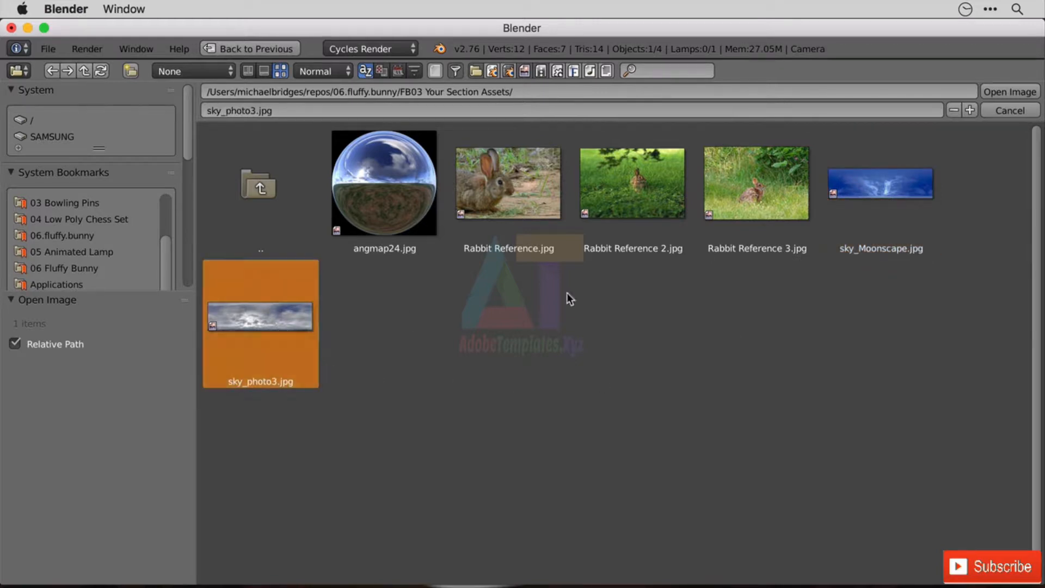
double_click(887, 192)
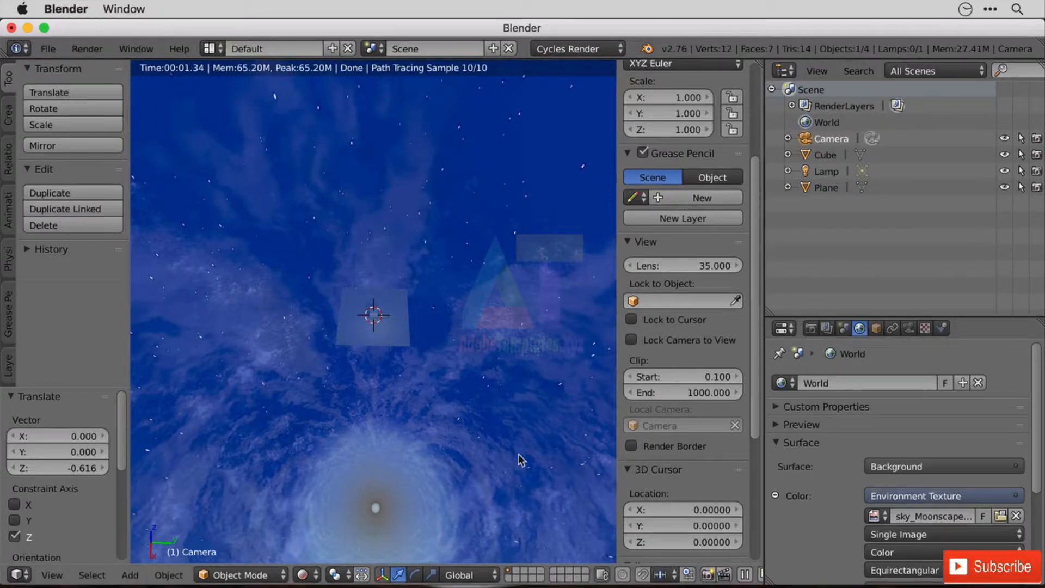
Examine the moonscape sky and its lighting on the cube from several angles above and around the plane.
middle_drag(439, 373, 530, 351)
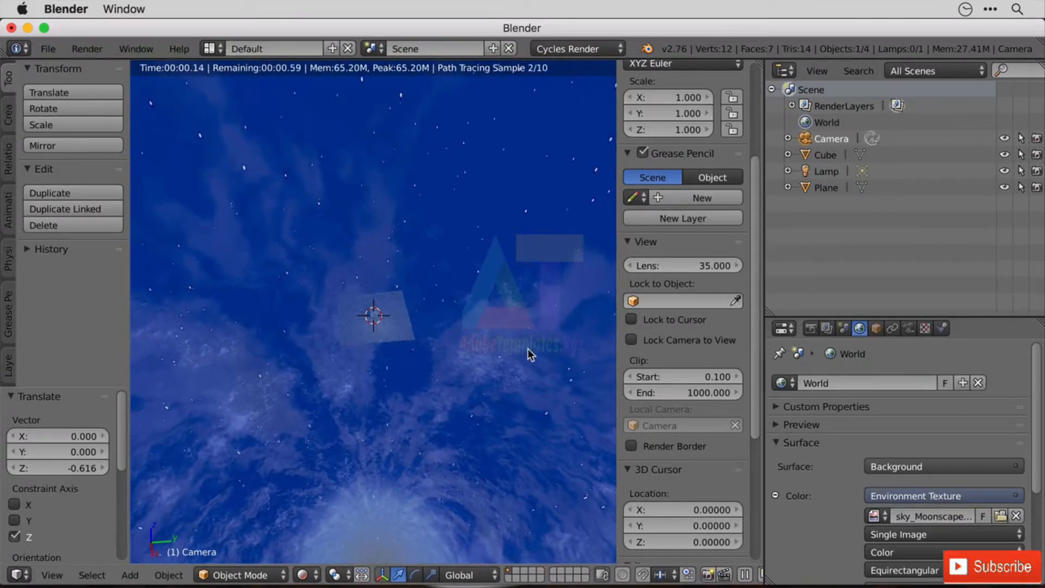
scroll(384, 322, up, 6)
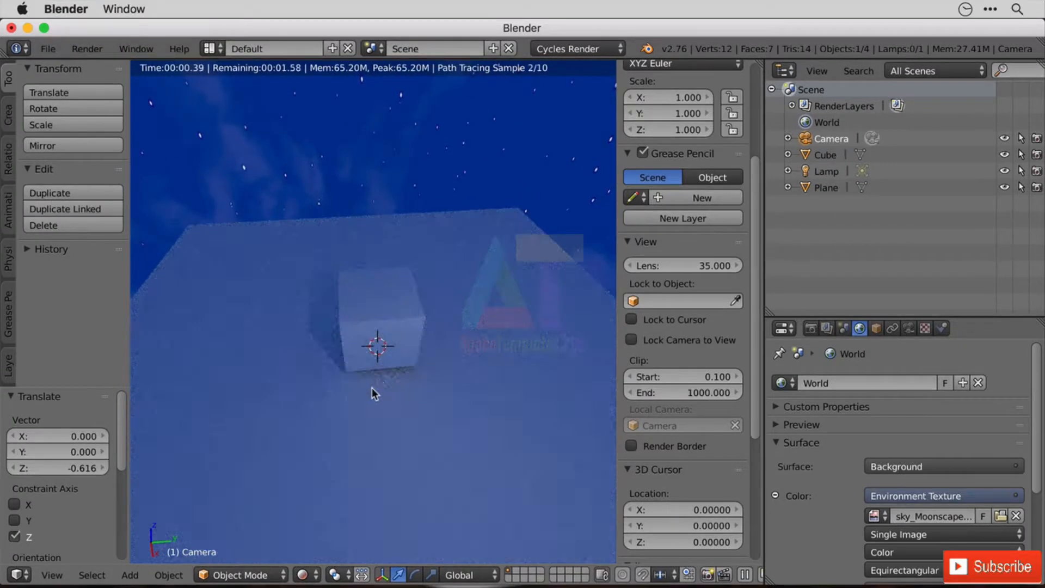
middle_drag(373, 392, 456, 346)
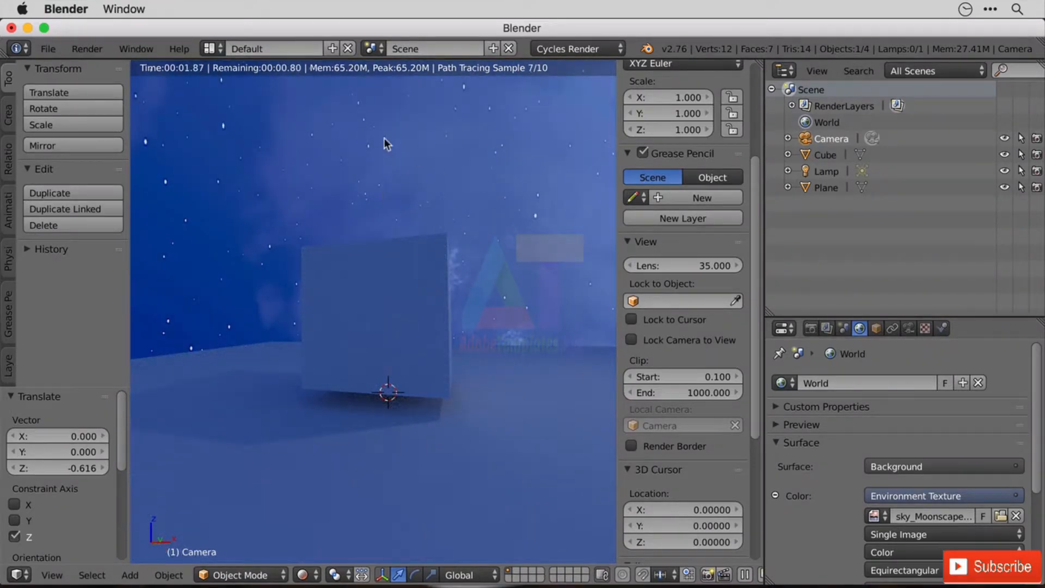
scroll(507, 302, down, 8)
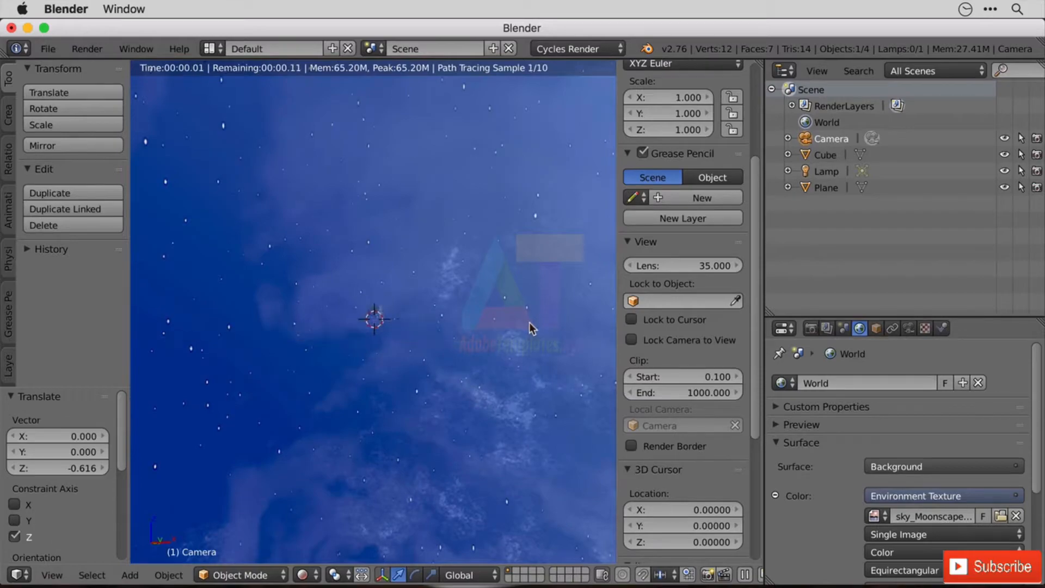
middle_drag(475, 299, 414, 327)
scroll(446, 312, up, 6)
Enlarge the Properties editor and try world background strengths of 6.4 and 0, finishing at 0.1.
scroll(1001, 450, down, 5)
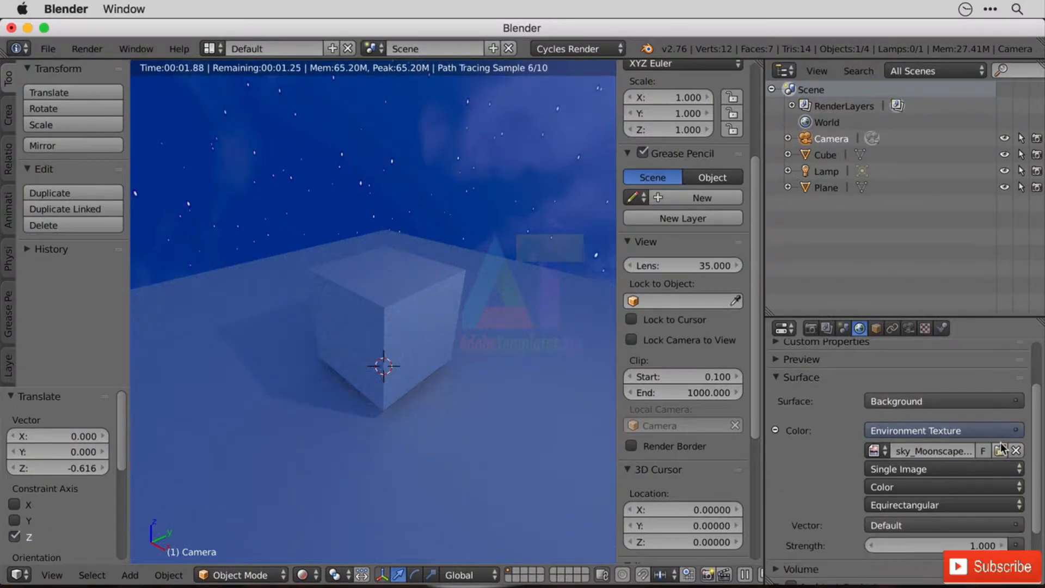
drag(953, 316, 952, 188)
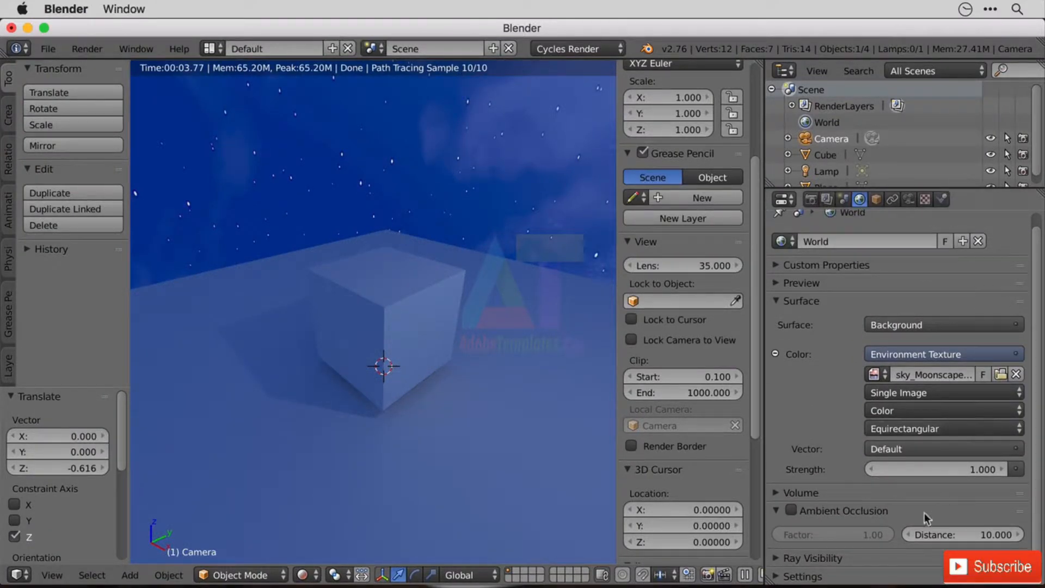
mouse_move(947, 471)
mouse_down()
mouse_move(980, 470)
mouse_move(947, 474)
mouse_up()
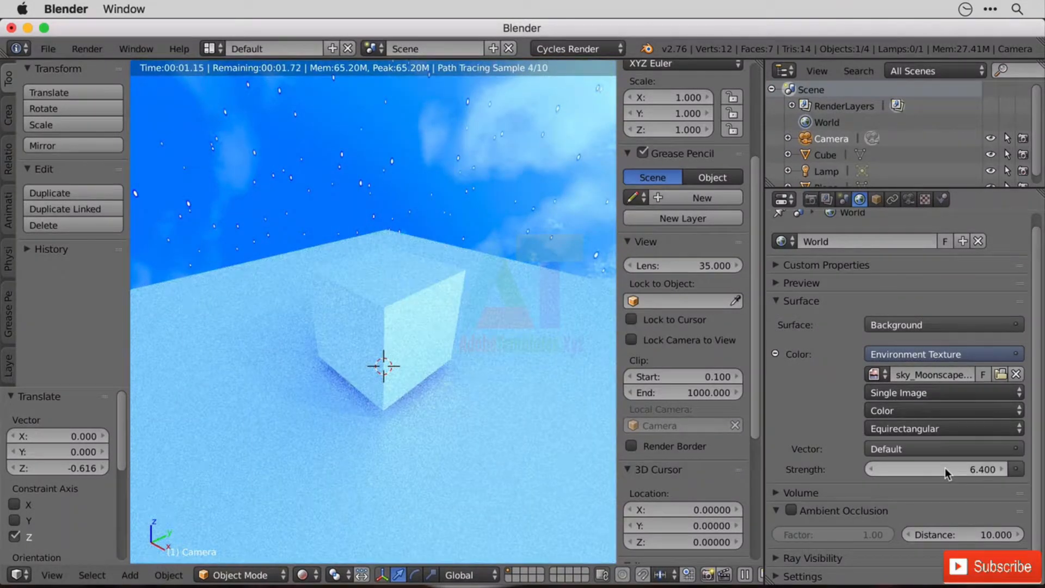
drag(948, 473, 880, 473)
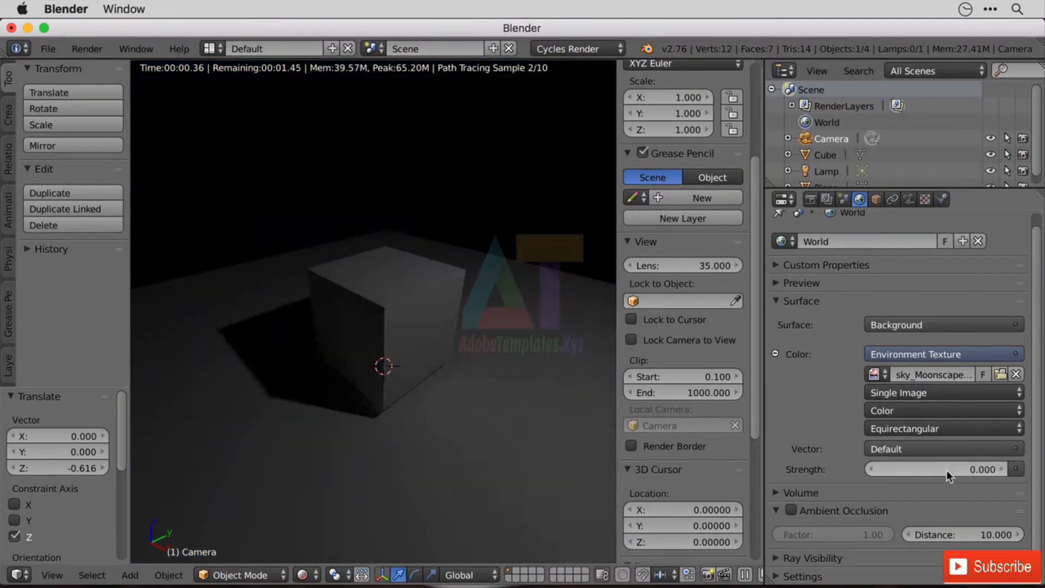
click(1001, 469)
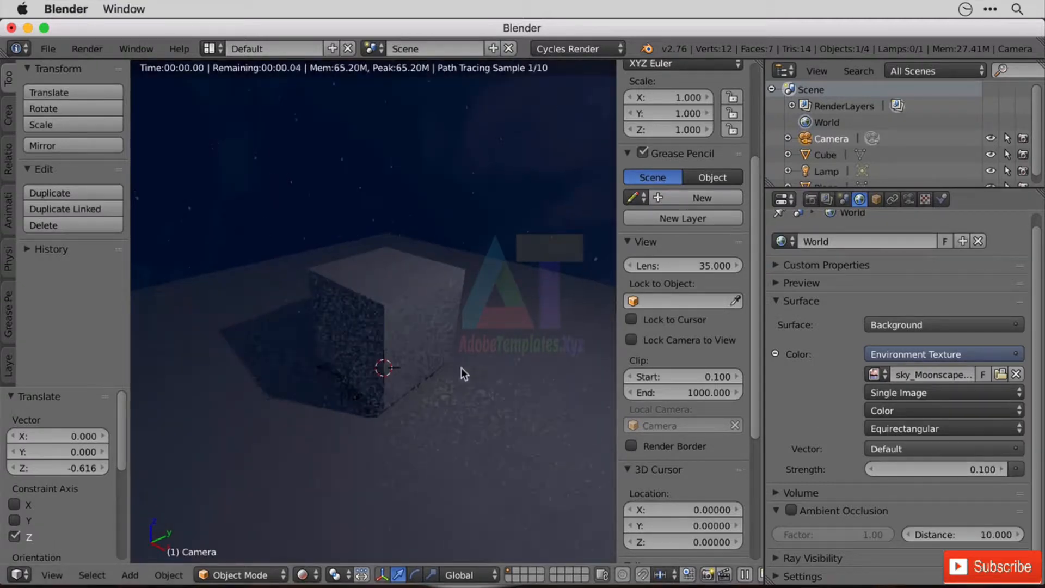
Try a world background strength of 0.01 for the moonscape sky and finish at 0.05.
middle_drag(462, 367, 464, 339)
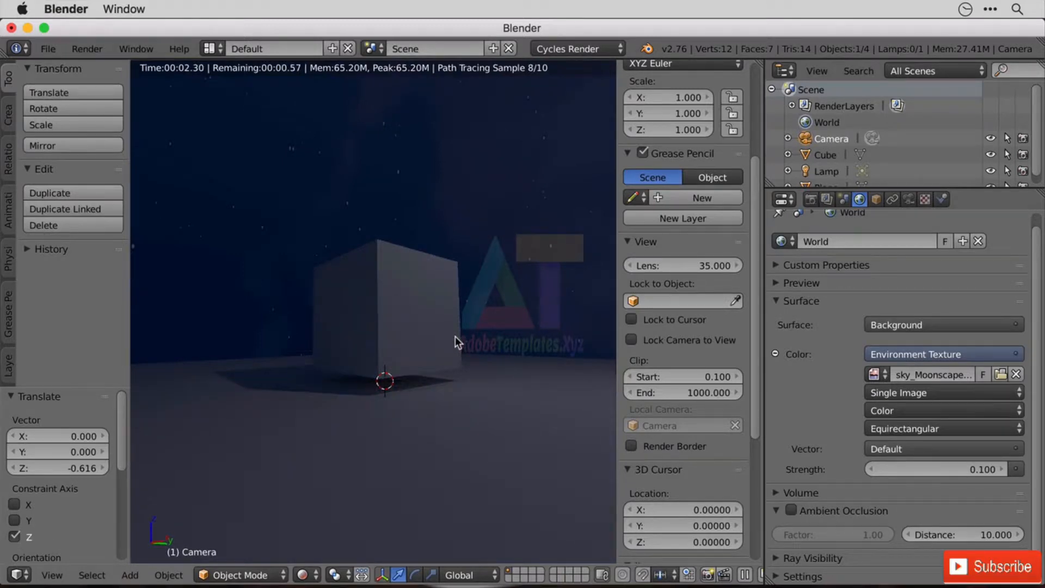
click(987, 469)
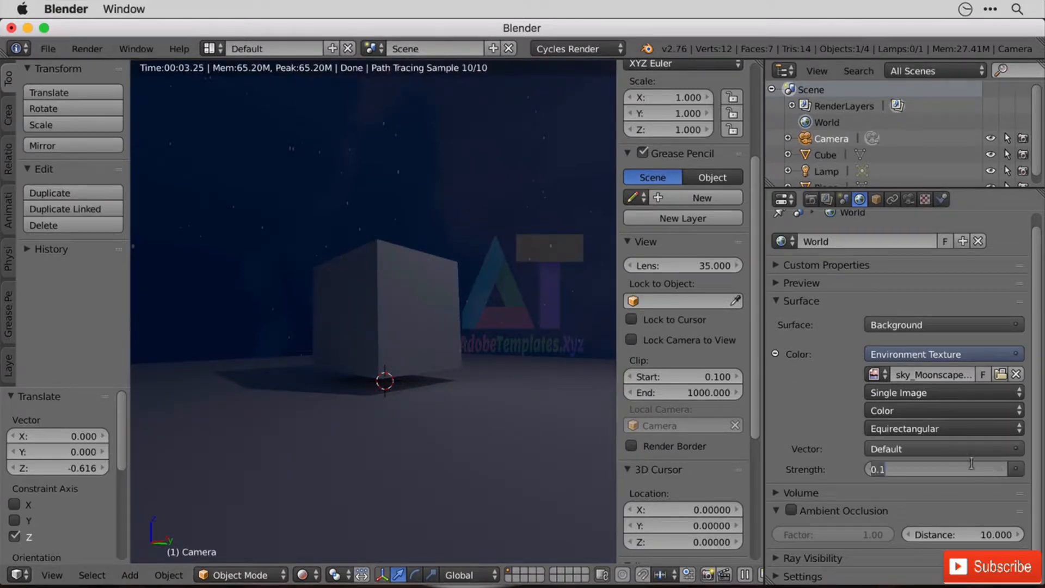
key(BackSpace)
text(01)
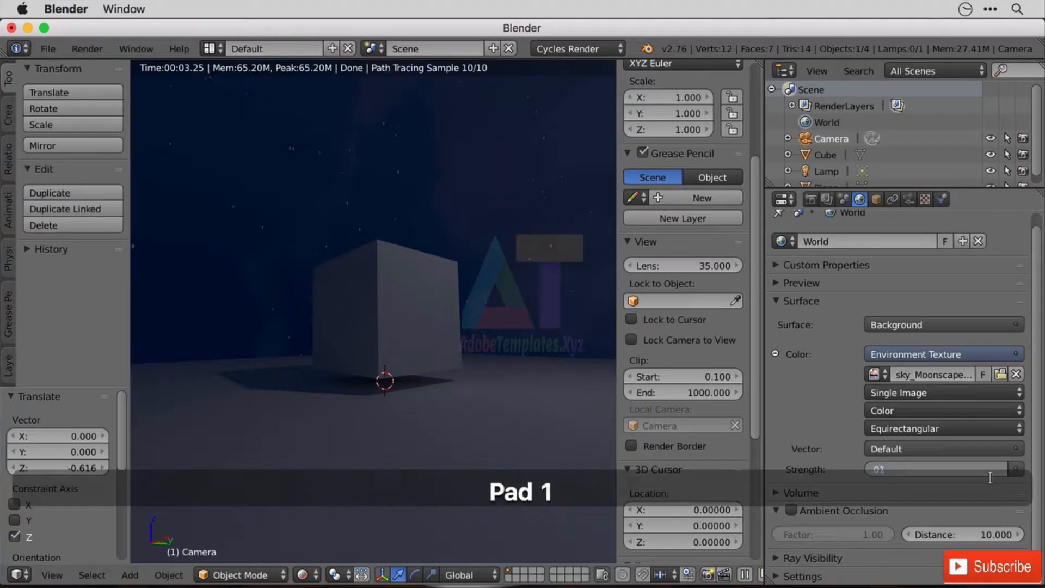
key(Return)
click(985, 469)
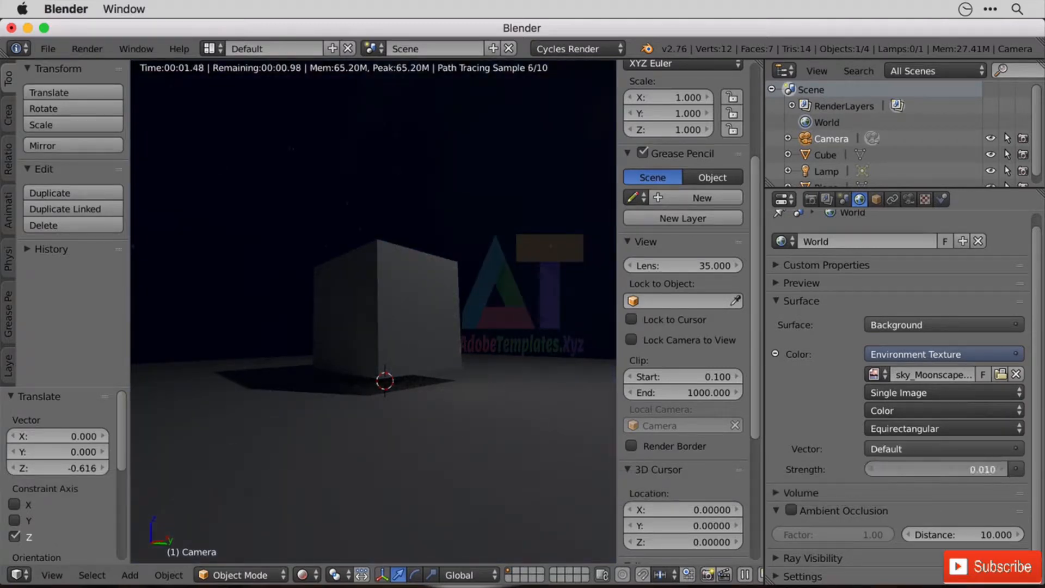
key(Right)
key(BackSpace)
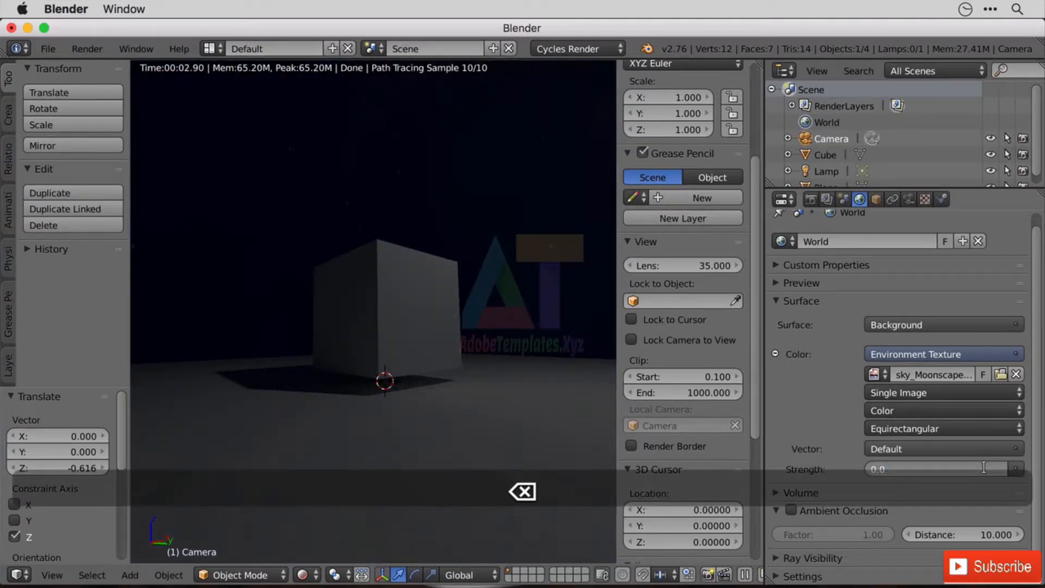
text(5)
key(Return)
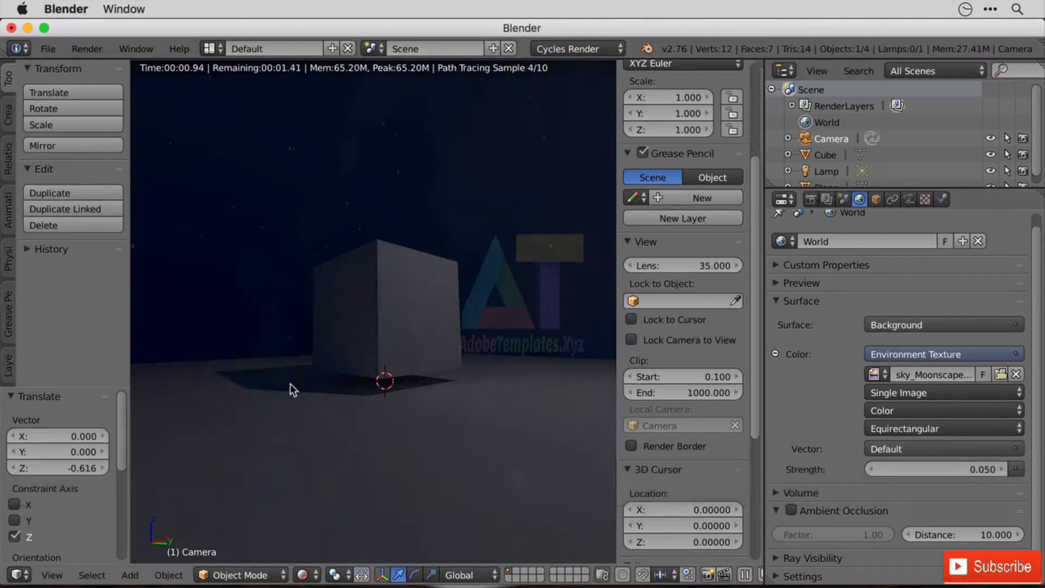
Examine the dimmed moonscape lighting and the cube's shadow from several angles around and above the plane.
middle_drag(314, 355, 546, 350)
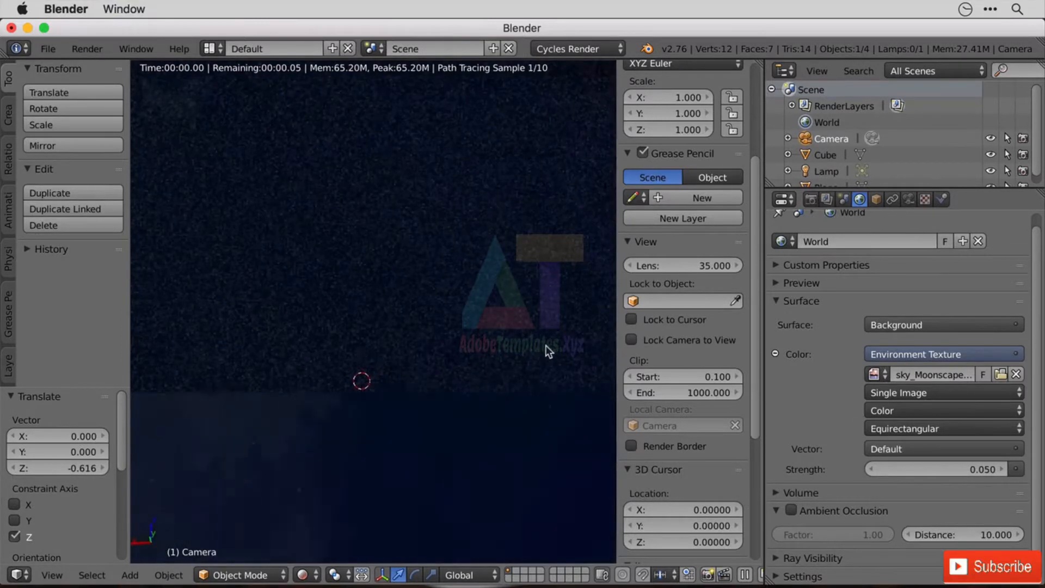
mouse_move(482, 368)
middle_down()
mouse_move(458, 367)
mouse_move(477, 380)
middle_up()
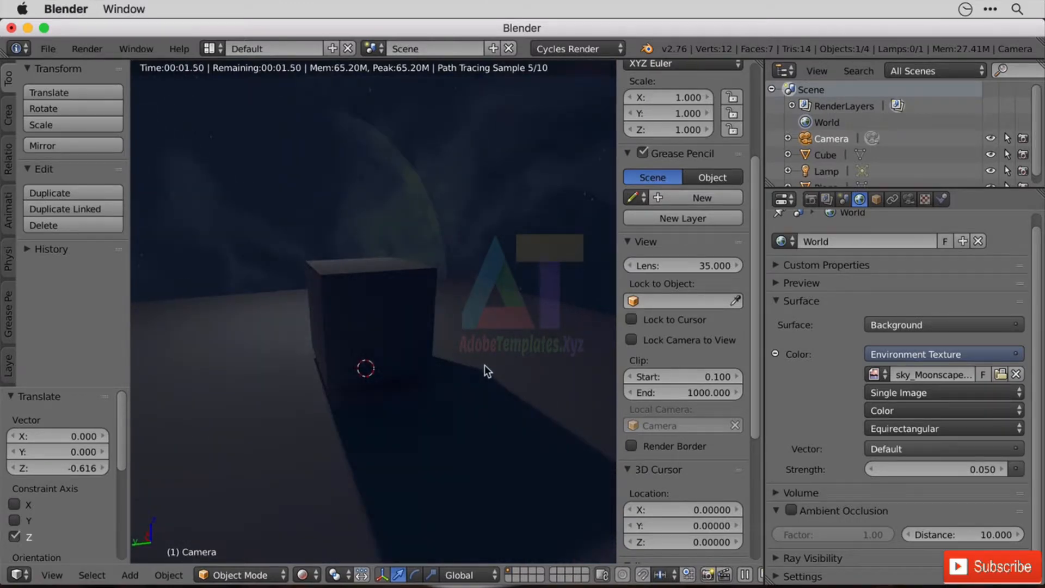
scroll(483, 362, down, 4)
scroll(463, 360, up, 4)
middle_drag(449, 365, 383, 393)
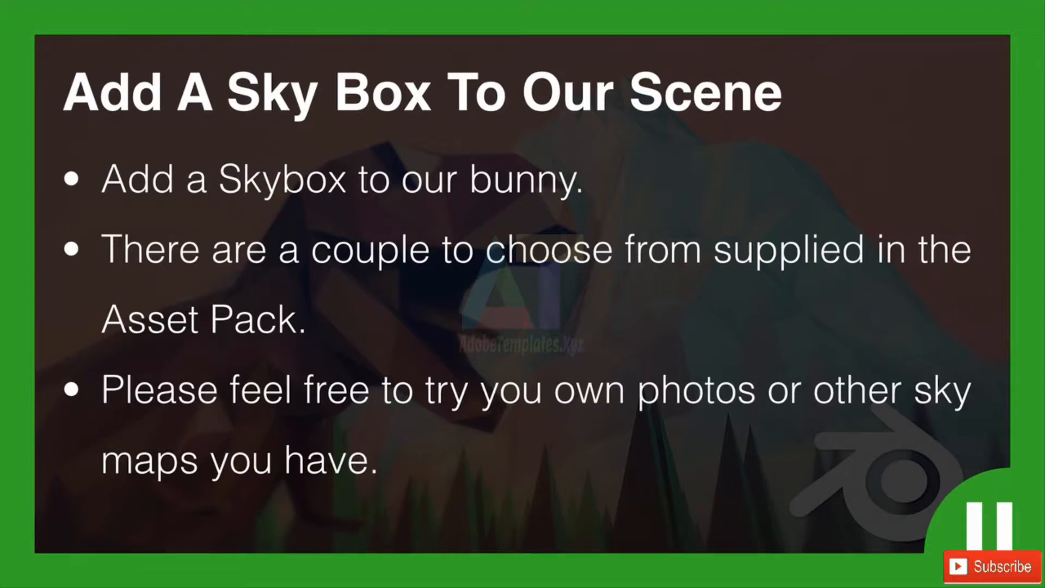
key(Right)
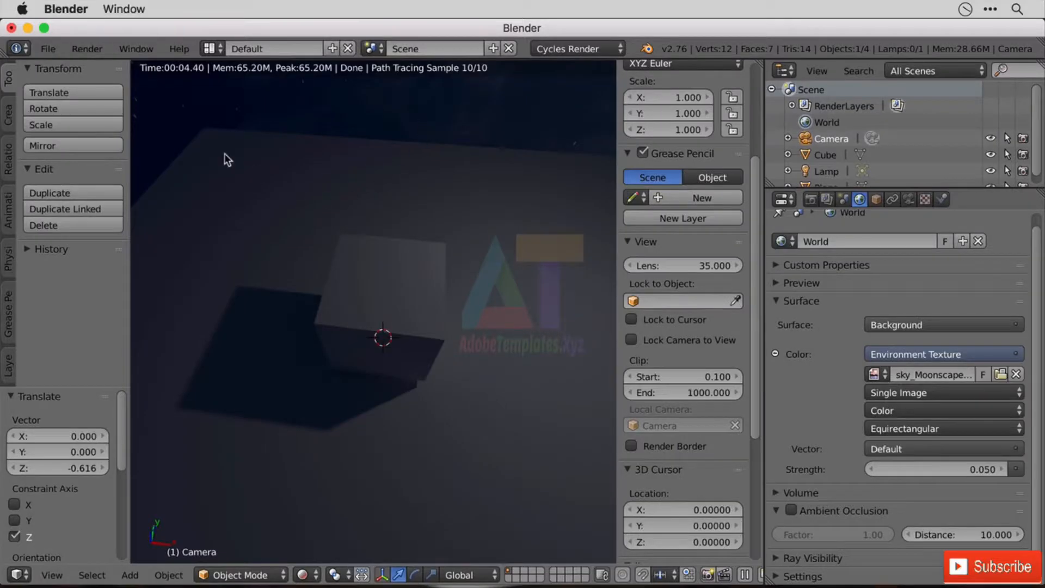
Open the recent file FluffyBunny.blend and change the image editor showing the render result to a 3D View.
click(54, 50)
mouse_move(91, 100)
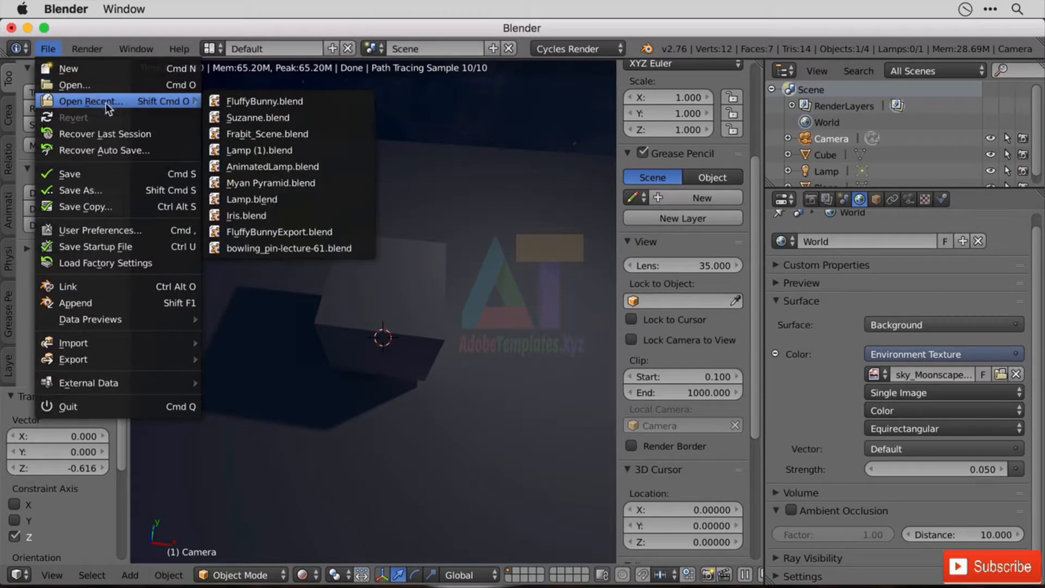
click(278, 100)
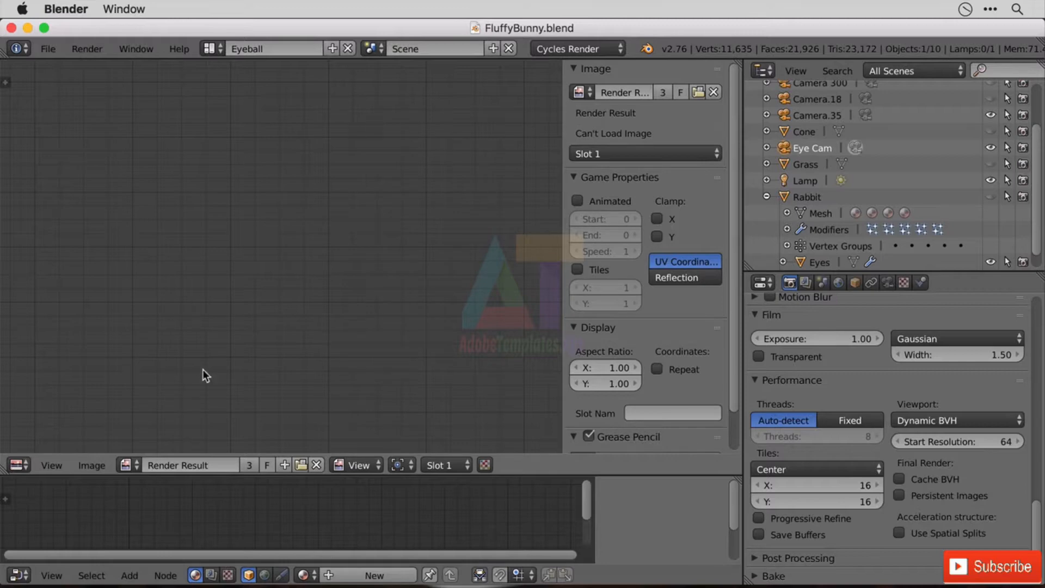
click(19, 464)
click(35, 442)
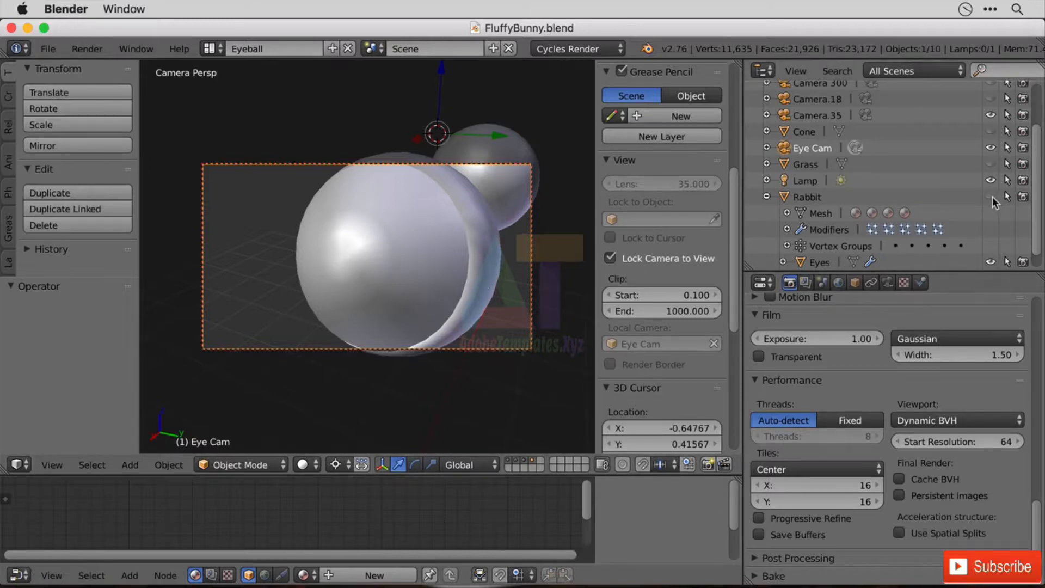
Unhide the rabbit and all other hidden objects in the Outliner, and disable Lock Camera to View.
drag(994, 203, 993, 86)
drag(1041, 161, 1043, 193)
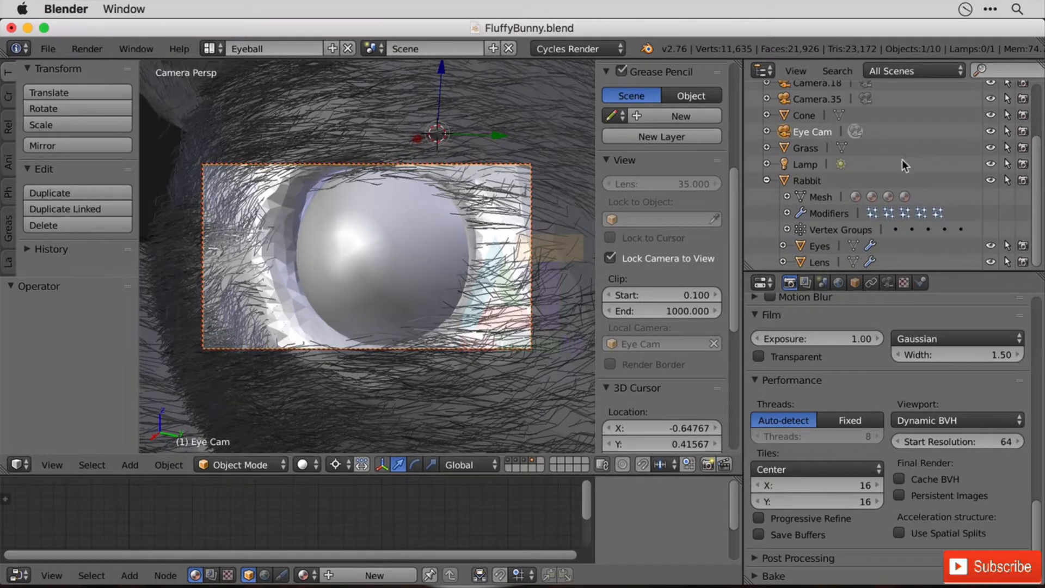
scroll(372, 348, down, 6)
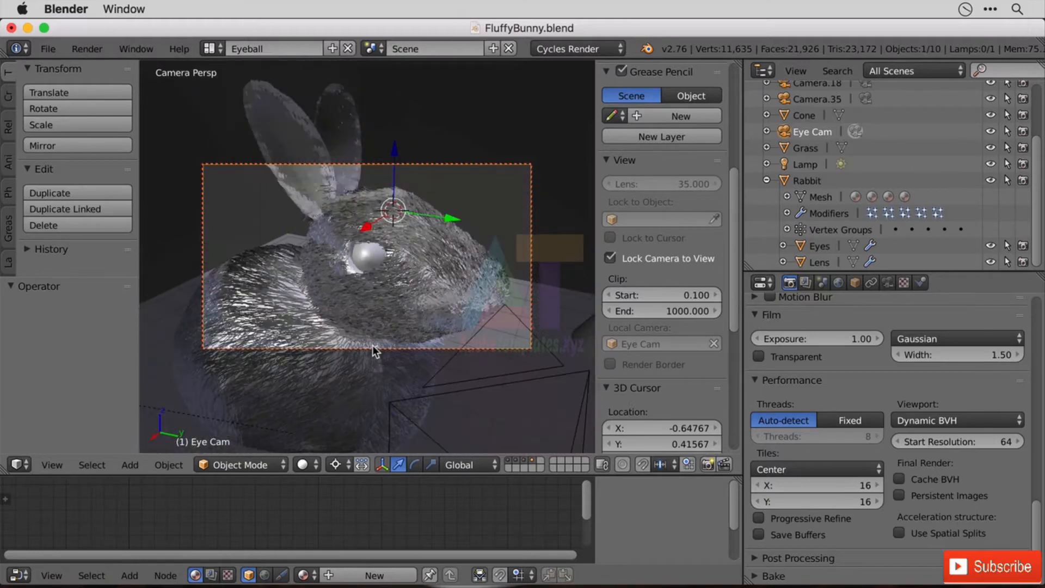
scroll(397, 348, up, 6)
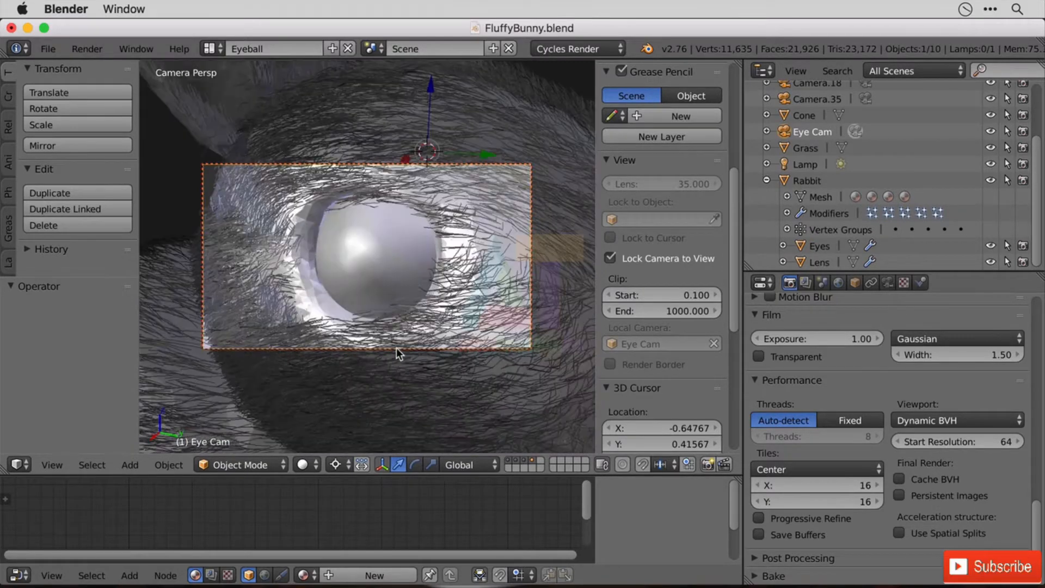
click(646, 265)
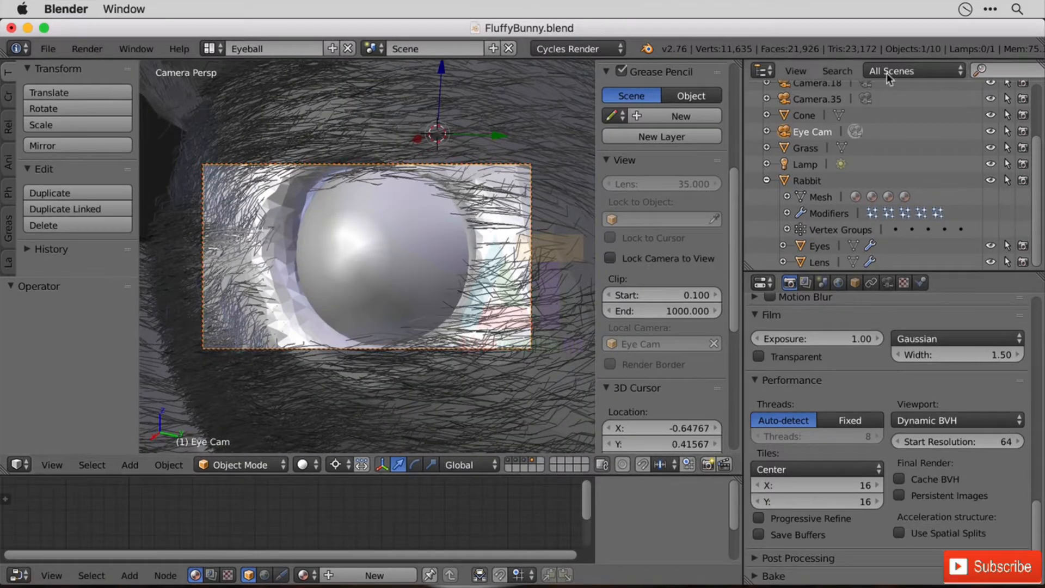
click(816, 101)
right_click(784, 106)
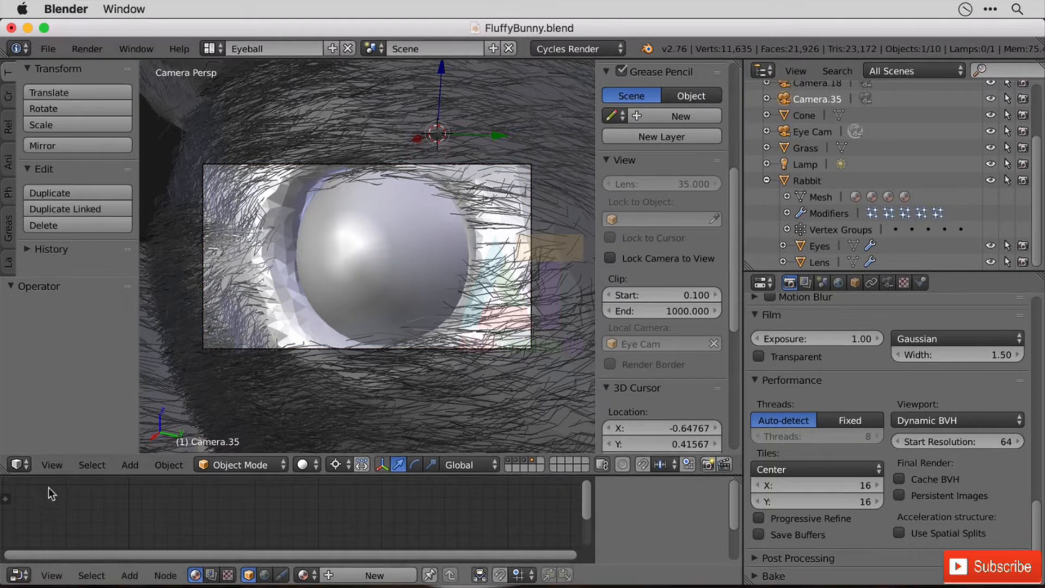
click(50, 463)
mouse_move(92, 464)
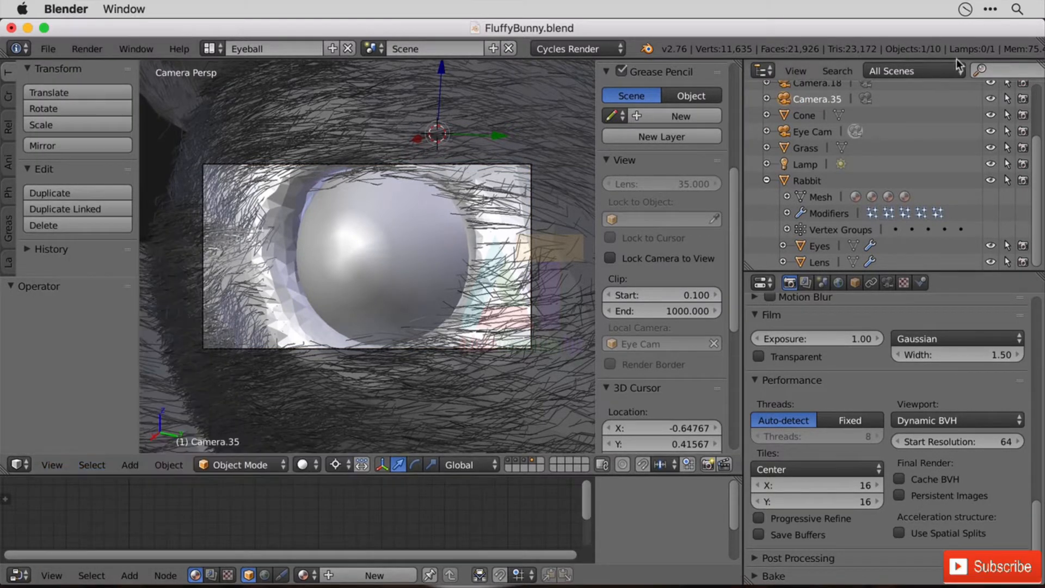
Select Camera.18 in the Outliner and set it as the active scene camera.
click(830, 85)
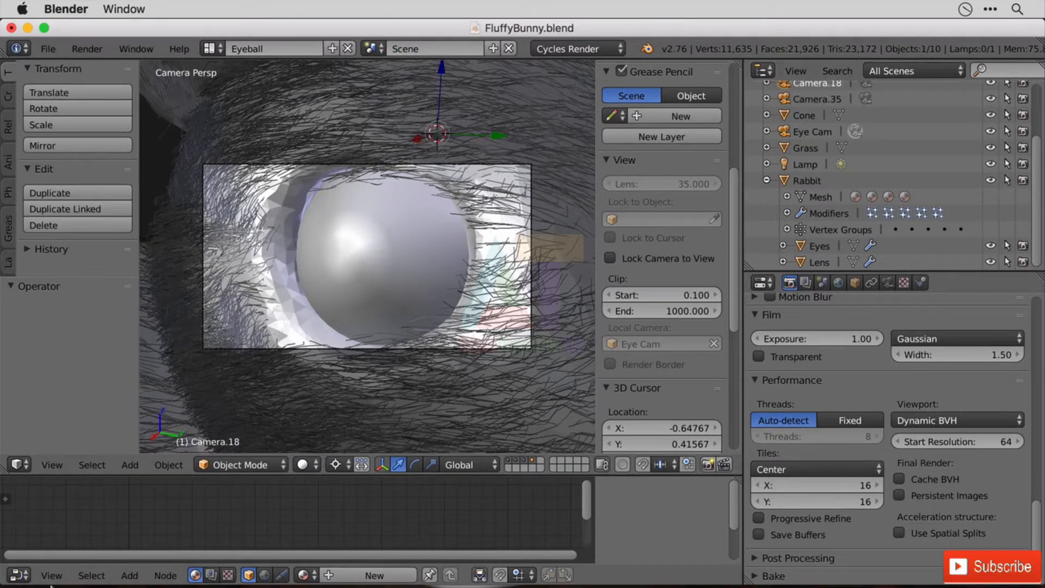
click(59, 461)
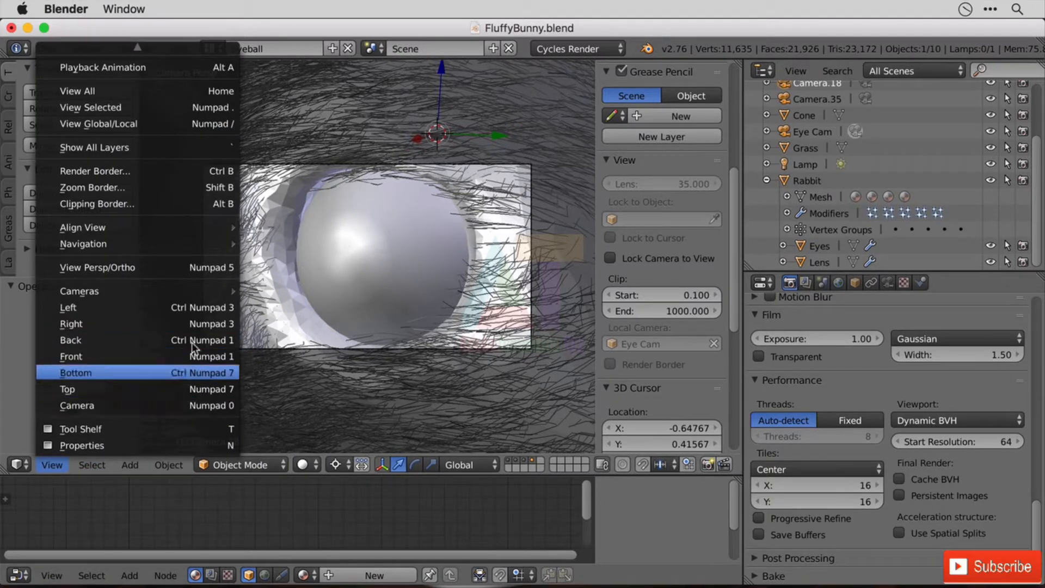
mouse_move(200, 292)
click(288, 291)
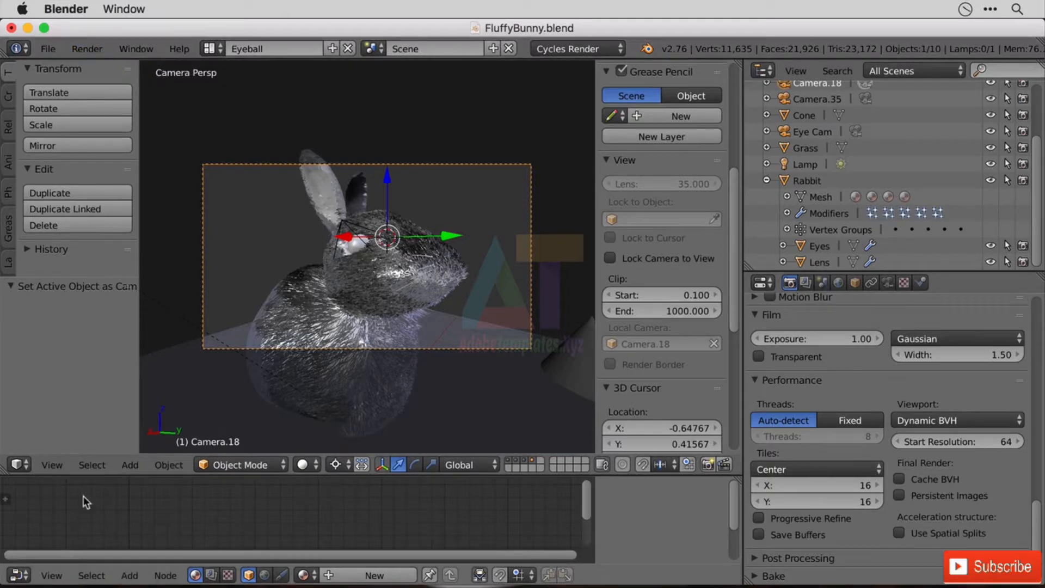
Enlarge the node editor, and enable nodes for the world with an Environment Texture as its background color.
drag(582, 475, 595, 347)
click(836, 284)
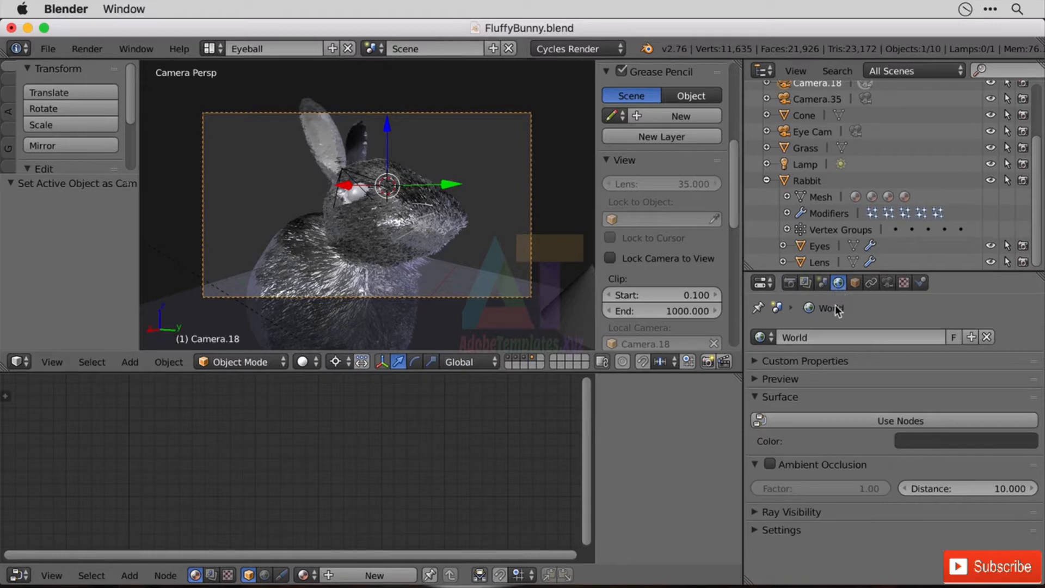
click(782, 427)
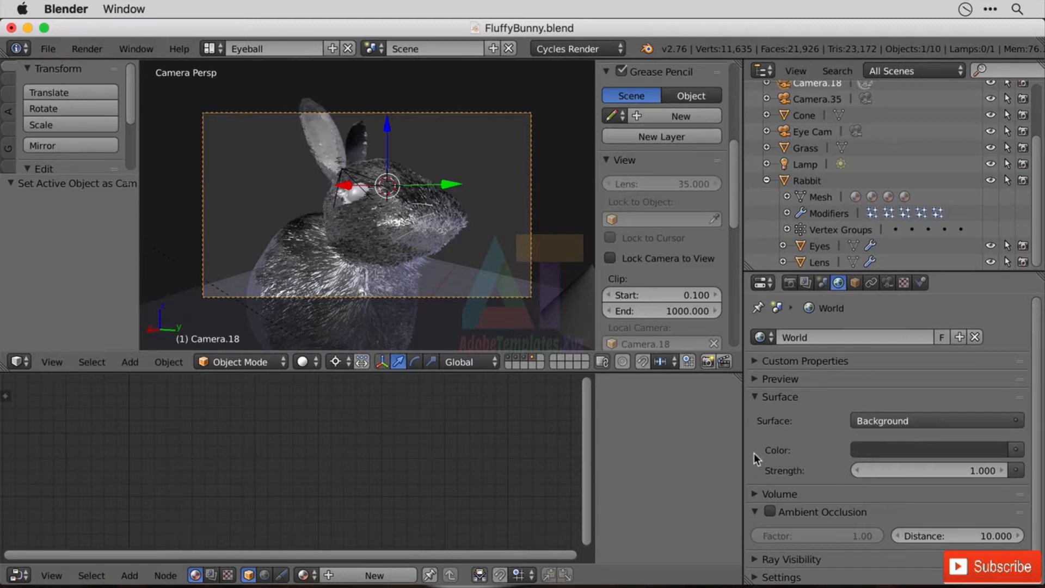
click(1015, 450)
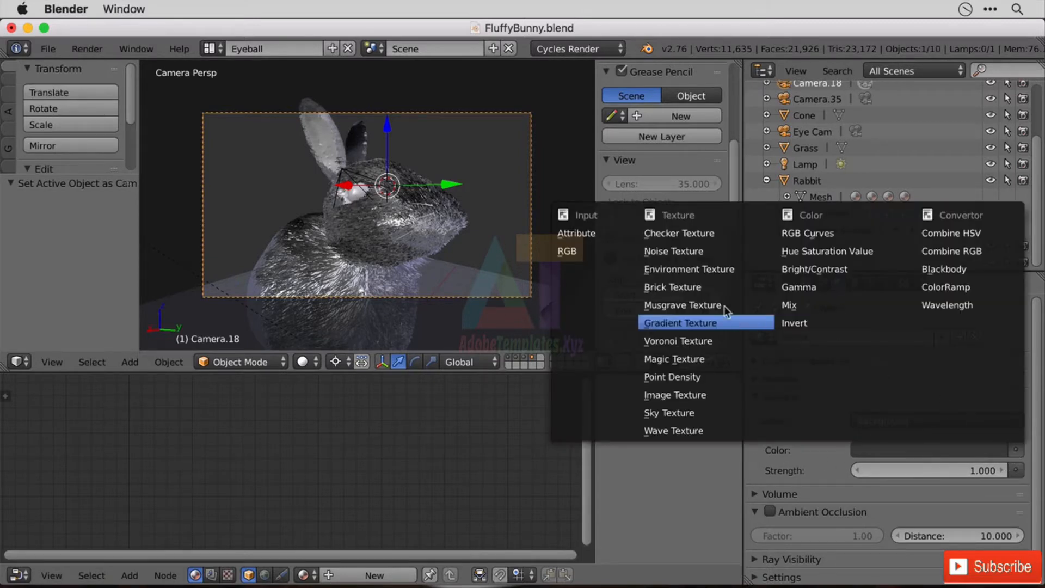
click(691, 266)
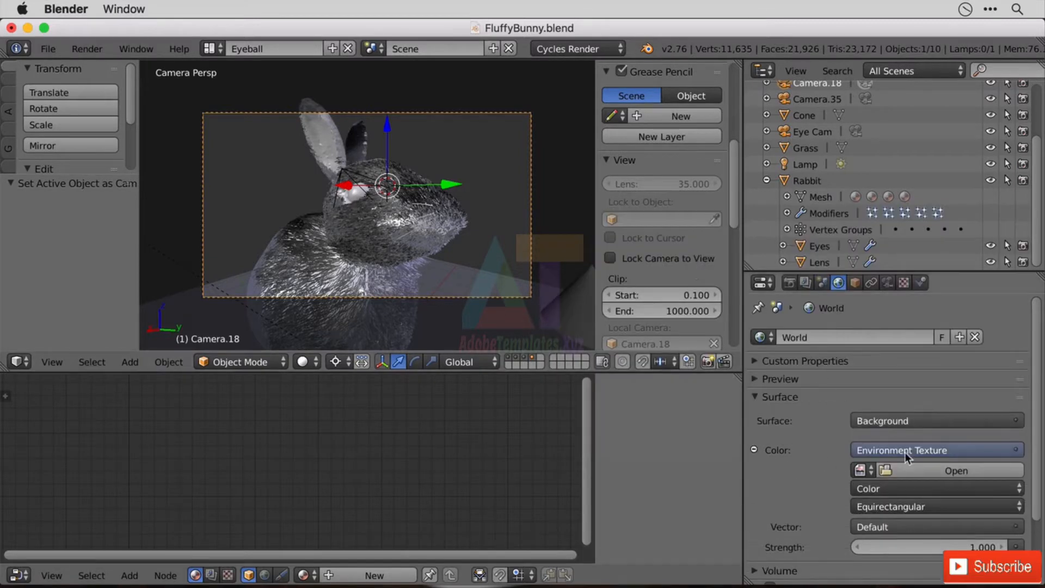
Choose Equirectangular projection for the environment texture and load sky_photo3.jpg from the FB03 Your Section Assets folder.
click(947, 505)
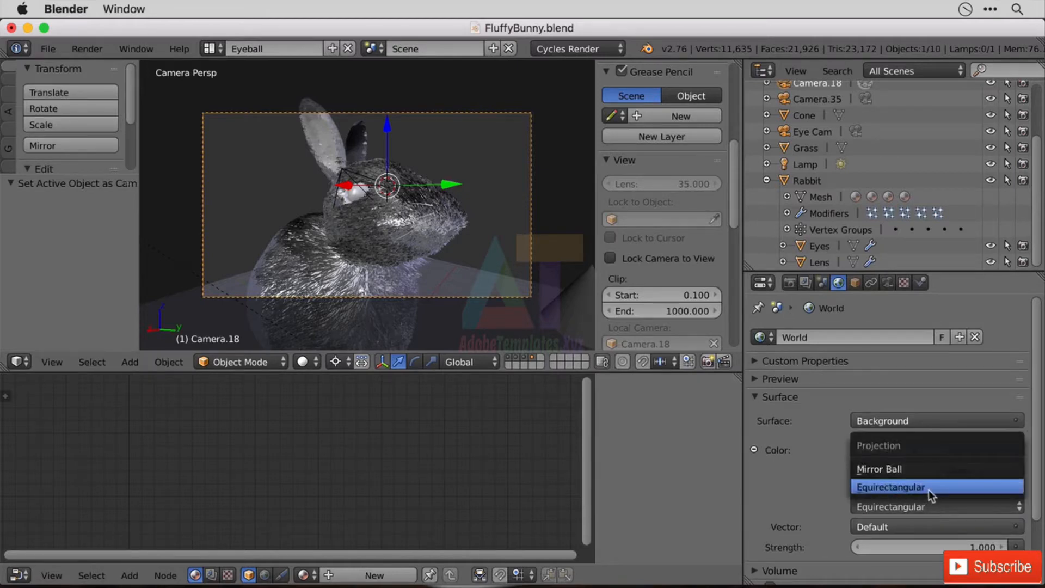
click(929, 490)
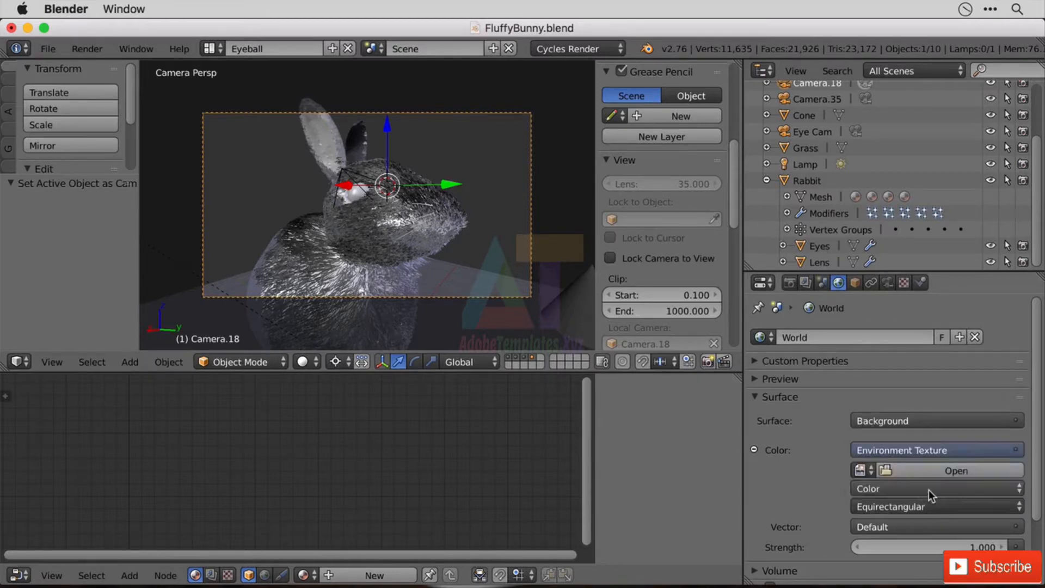
click(955, 471)
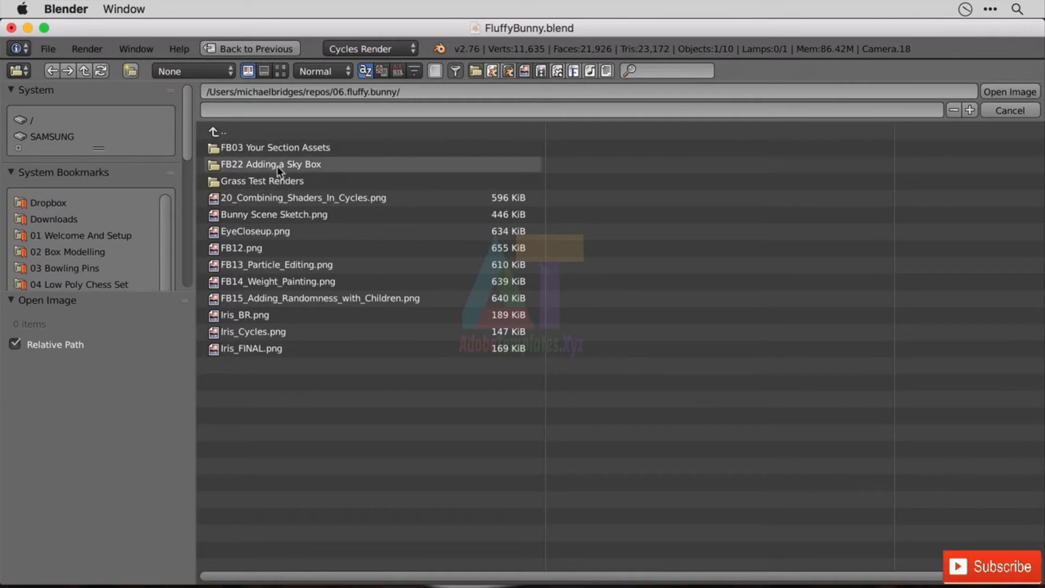
click(290, 148)
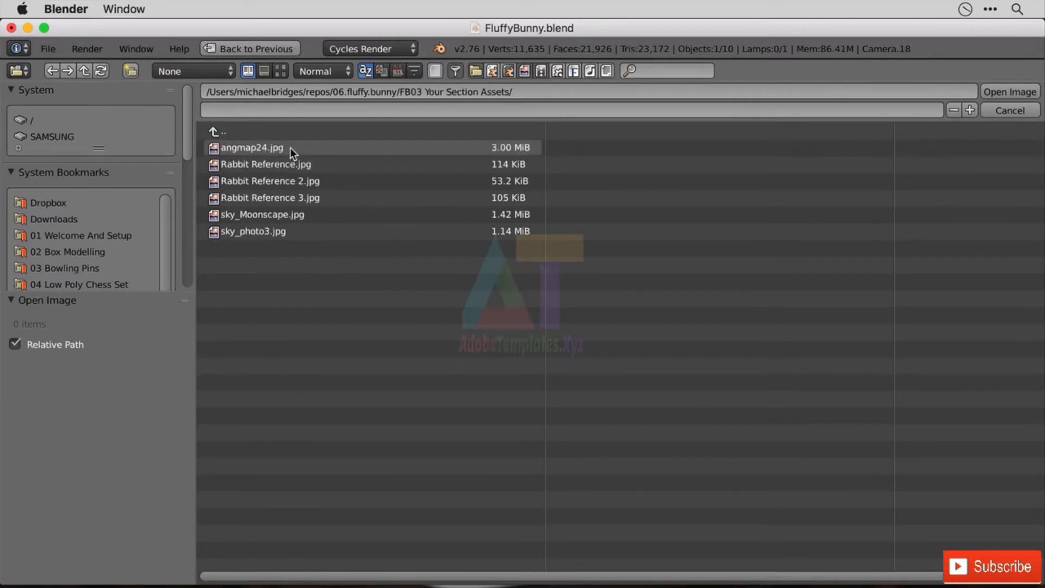
click(236, 233)
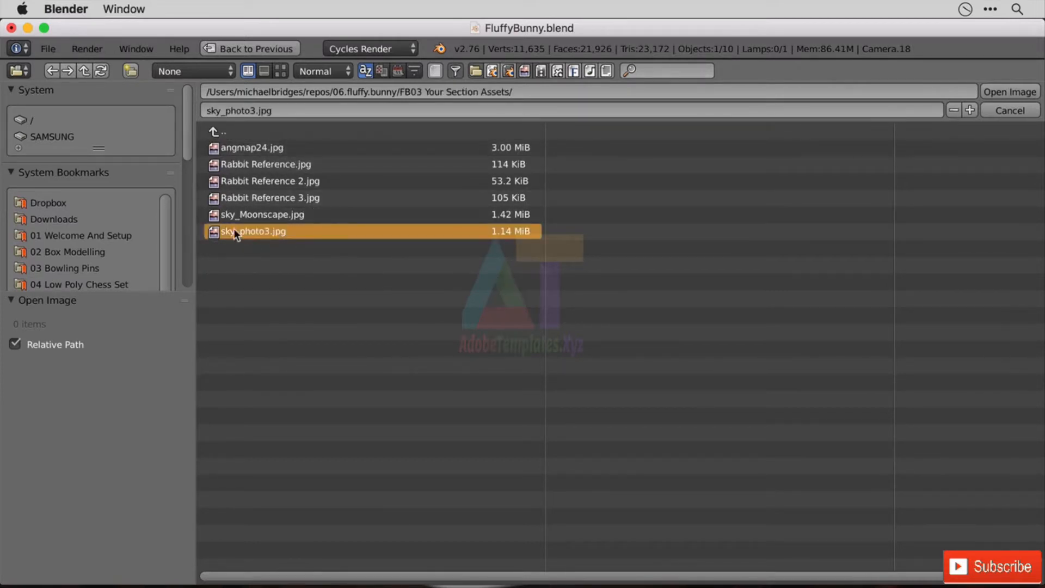
double_click(274, 230)
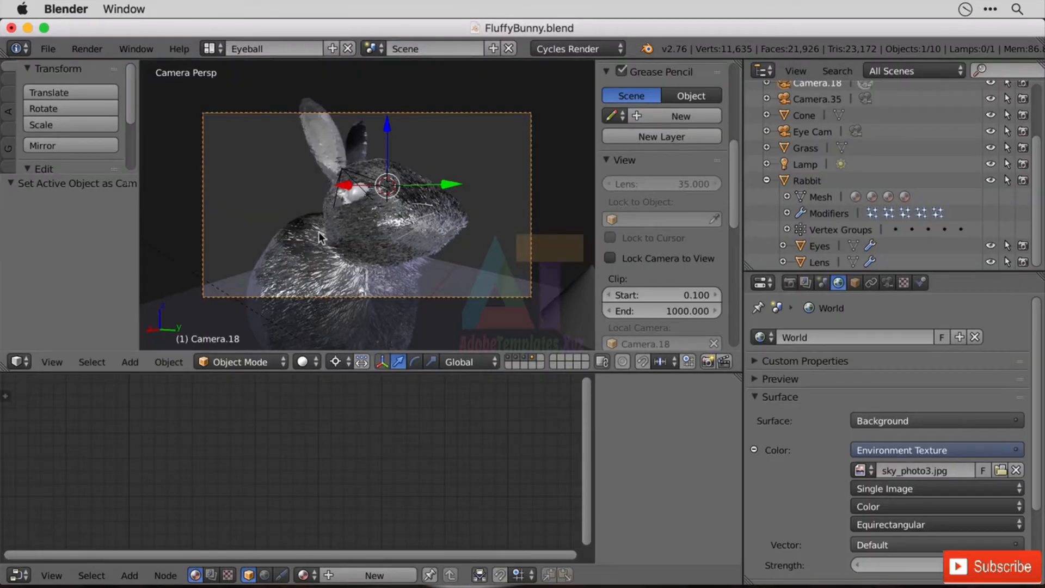
Switch the 3D viewport to Rendered shading to preview the rabbit against the sky image.
click(304, 362)
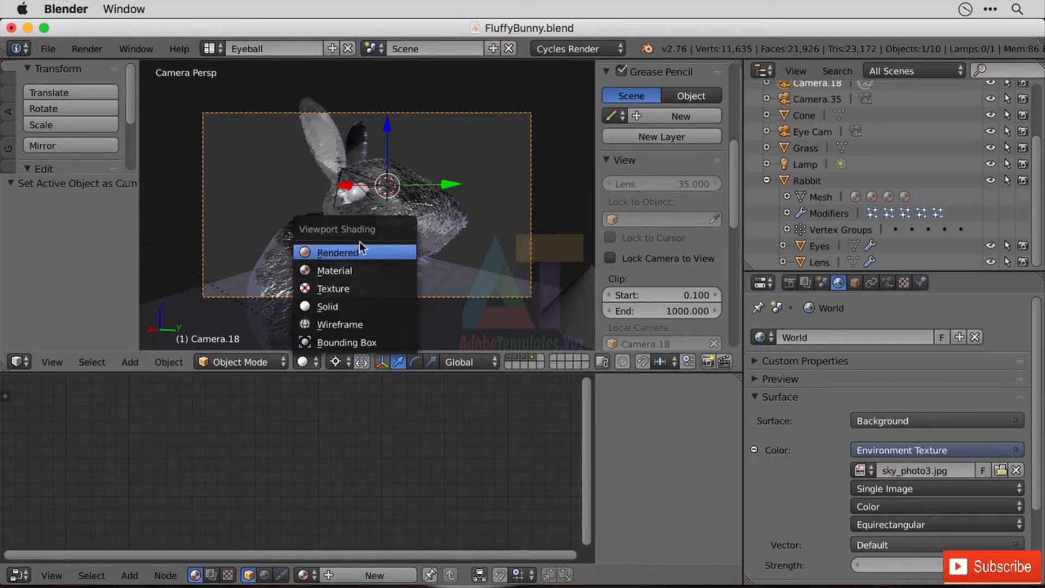
click(374, 251)
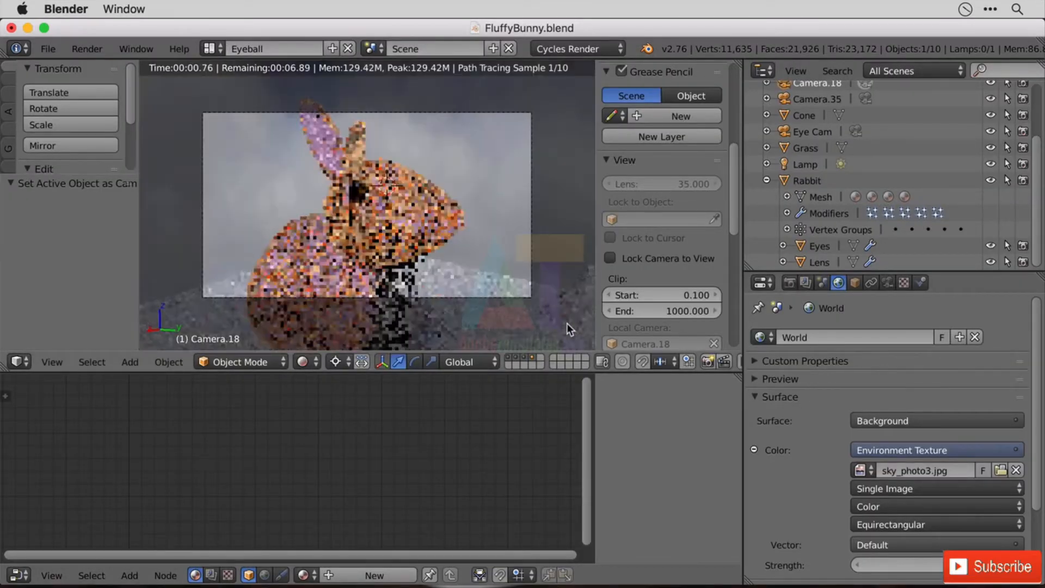
scroll(439, 229, down, 6)
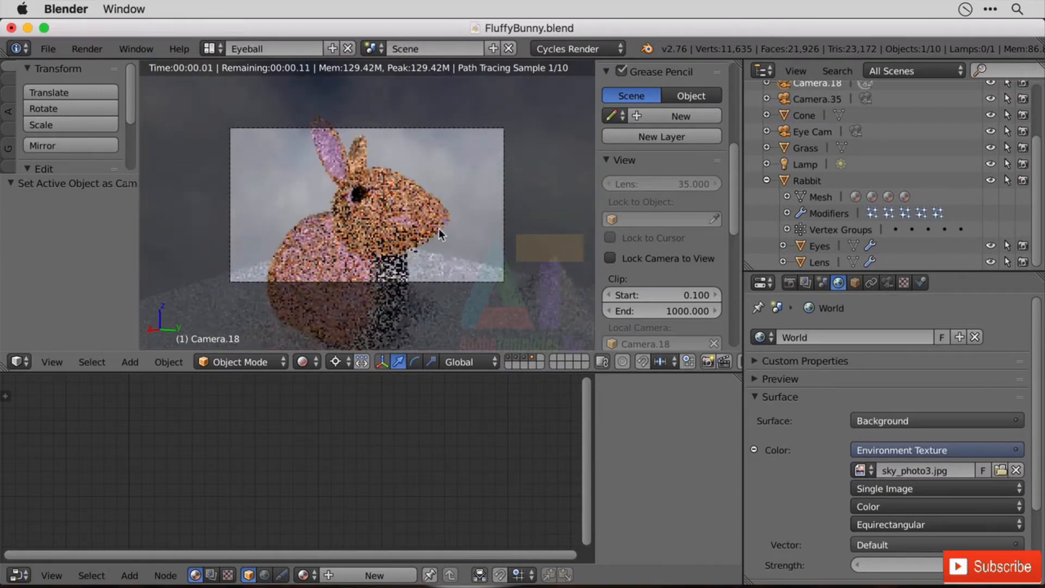
Examine the rabbit, the ground and the sky backdrop in the rendered viewport, both close up and from farther away.
scroll(439, 229, up, 4)
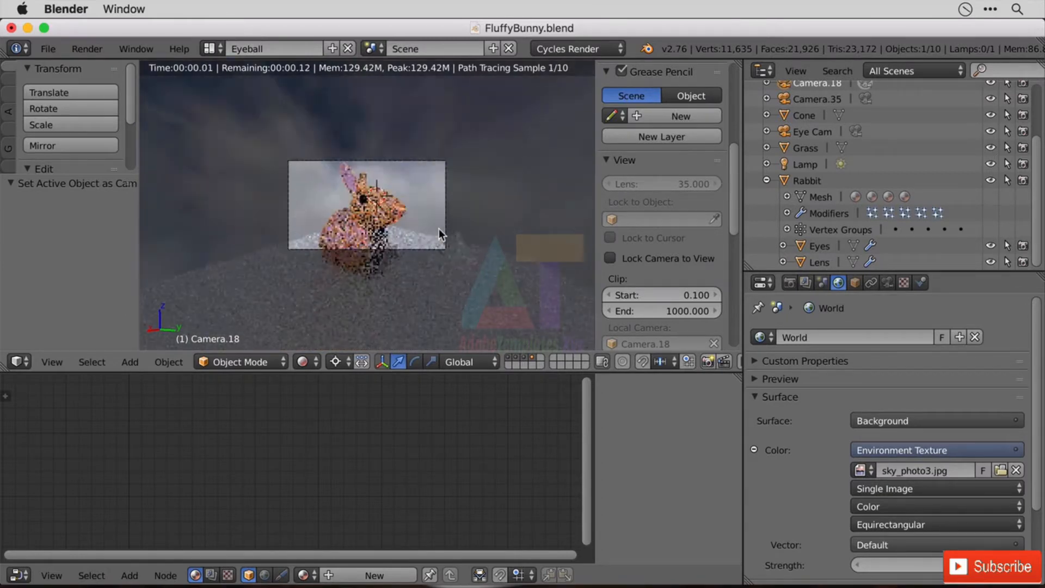
scroll(468, 233, up, 3)
scroll(468, 236, down, 3)
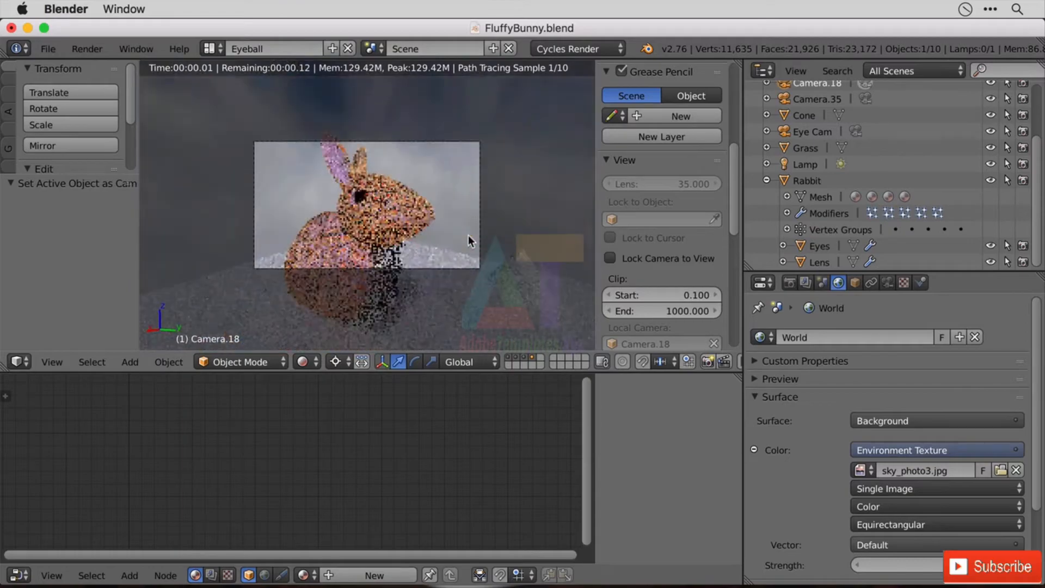
scroll(469, 235, up, 3)
scroll(387, 333, up, 2)
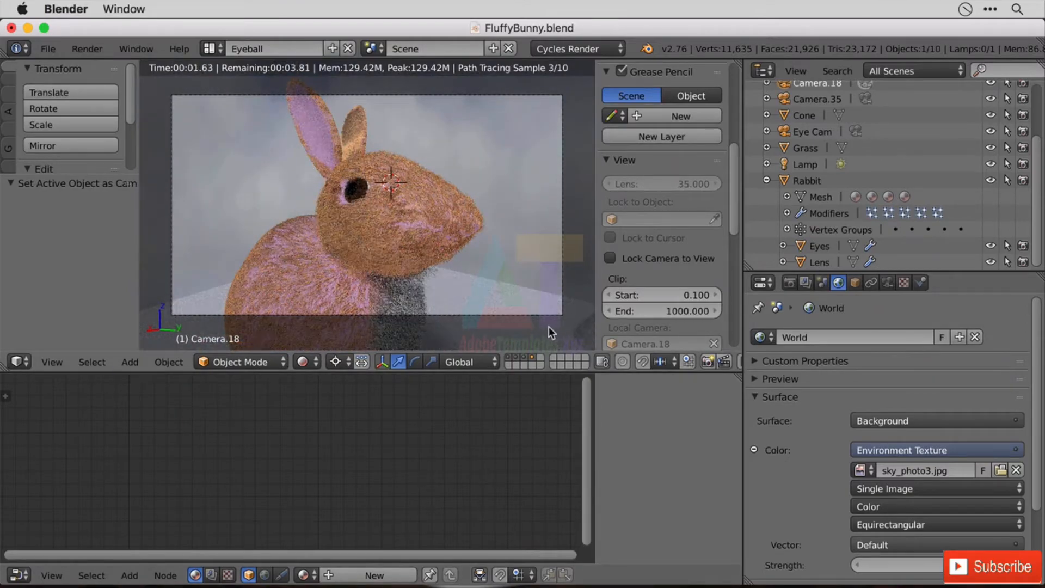
scroll(522, 323, up, 1)
middle_drag(515, 320, 436, 253)
scroll(477, 260, down, 3)
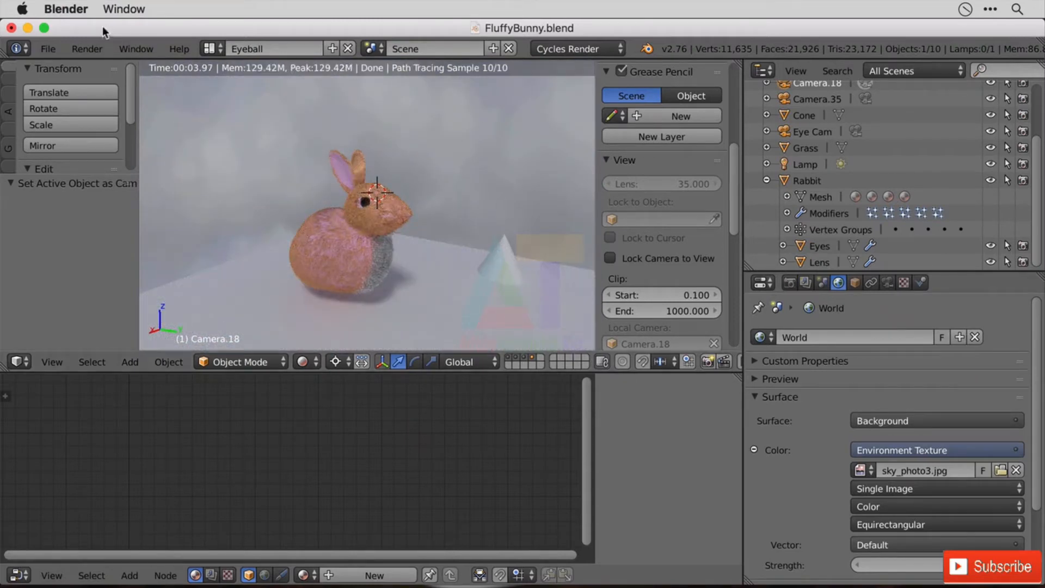
Render the bunny scene as a still image and enlarge the render result area over the node editor and properties space.
click(86, 49)
click(106, 66)
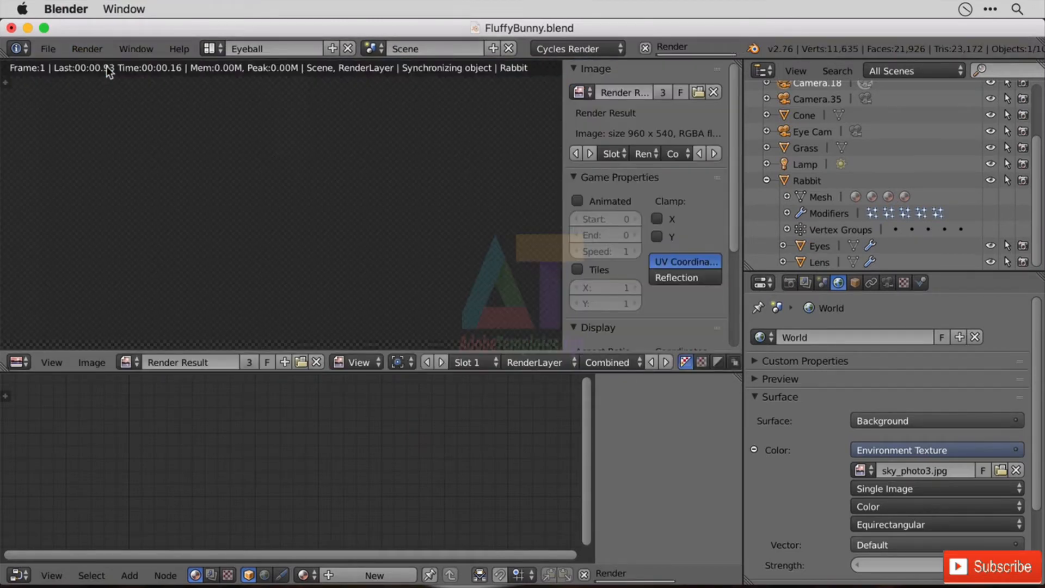
drag(541, 350, 557, 500)
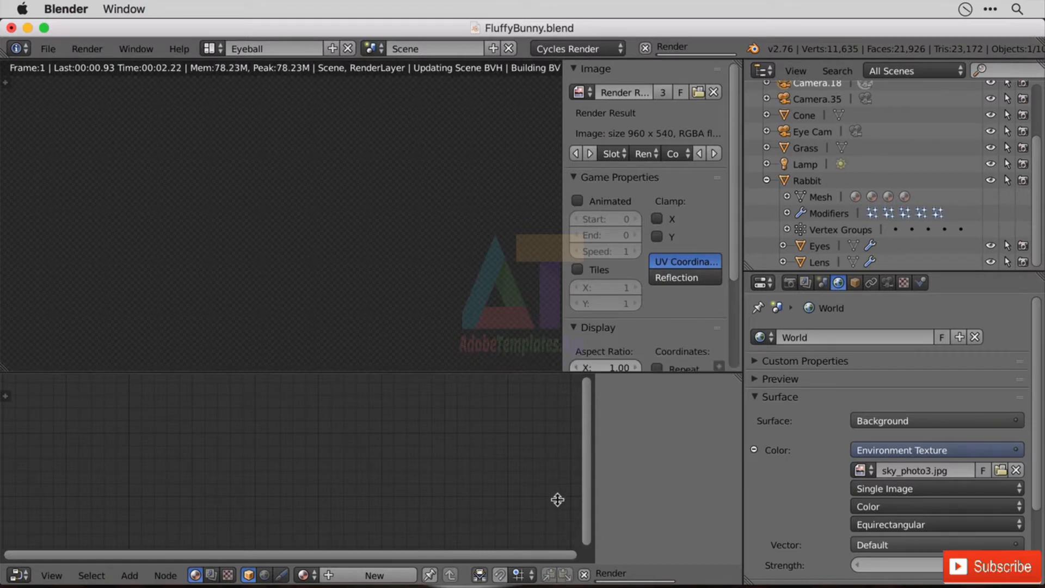
drag(559, 373, 562, 489)
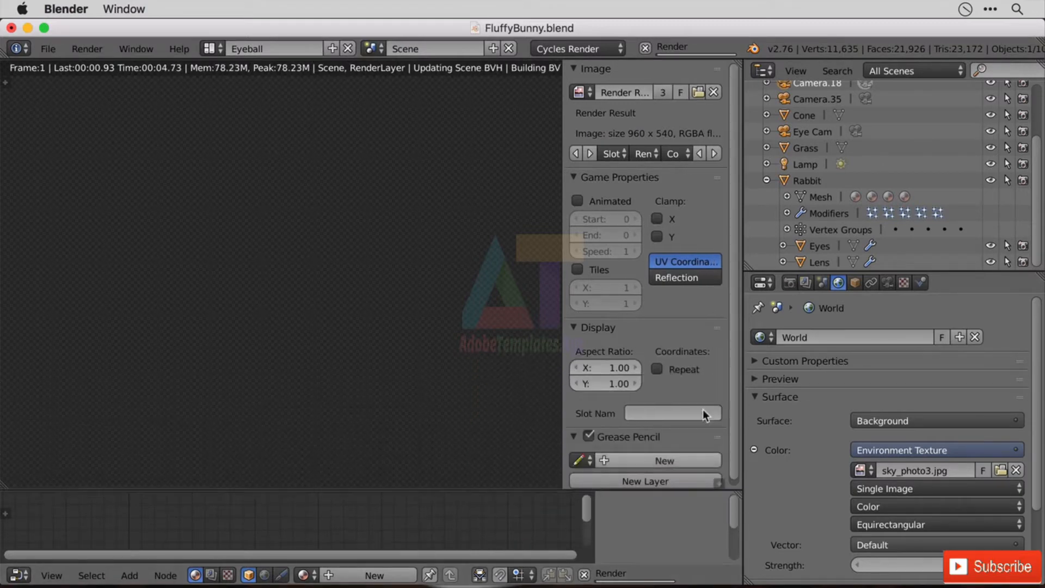
drag(744, 337, 892, 356)
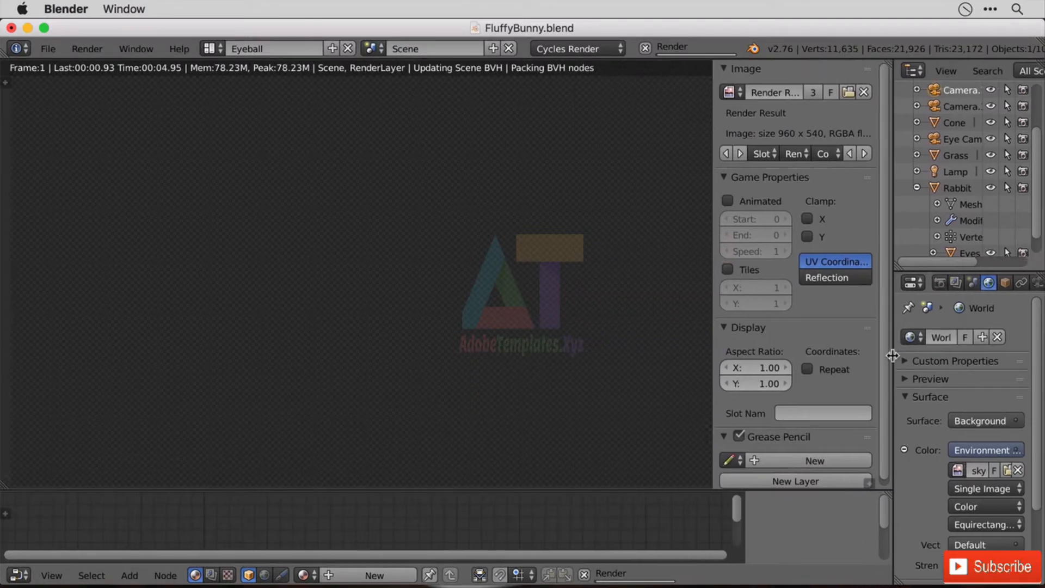
scroll(368, 301, down, 4)
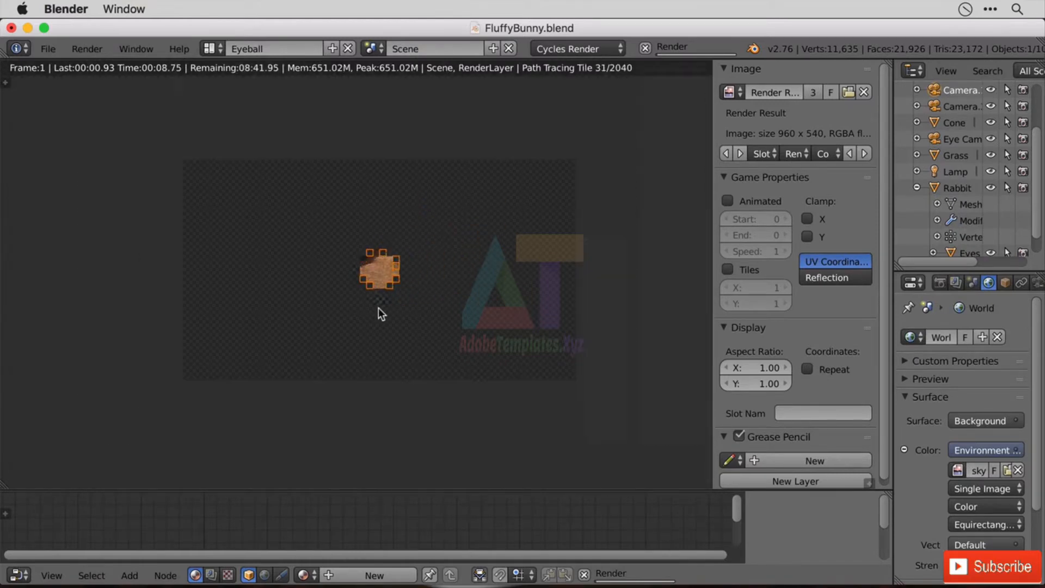